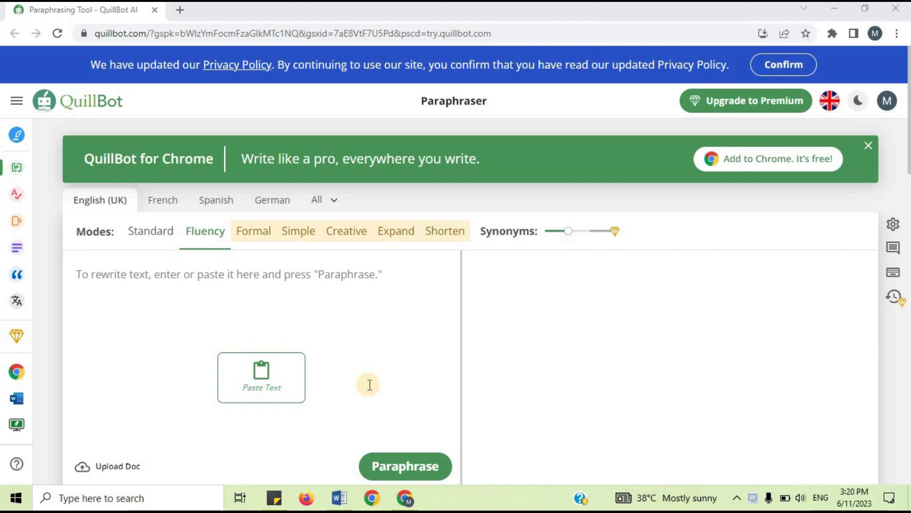
- Close the green 'QuillBot for Chrome' banner above the paraphraser
click(868, 145)
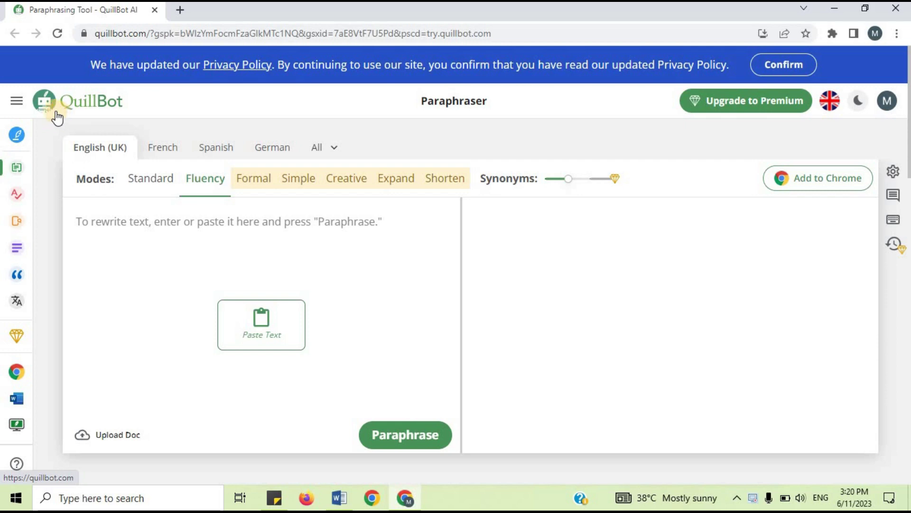
click(16, 100)
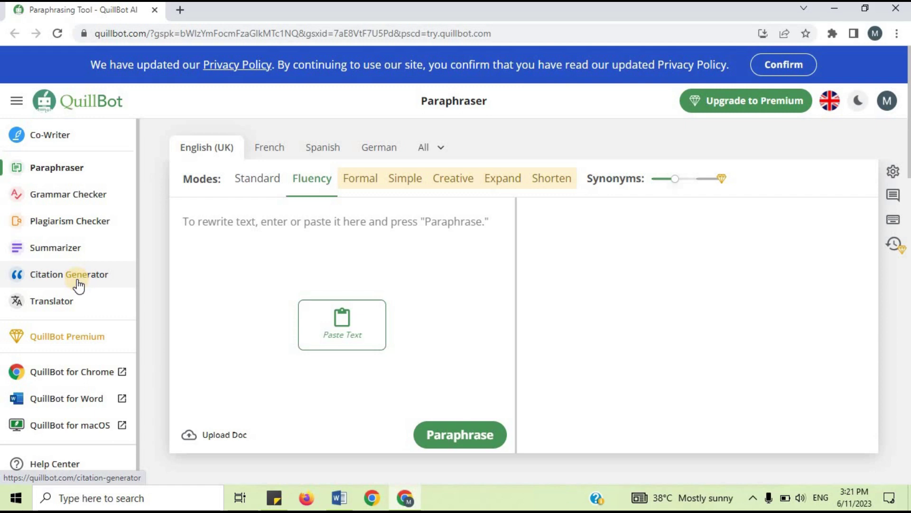
click(75, 171)
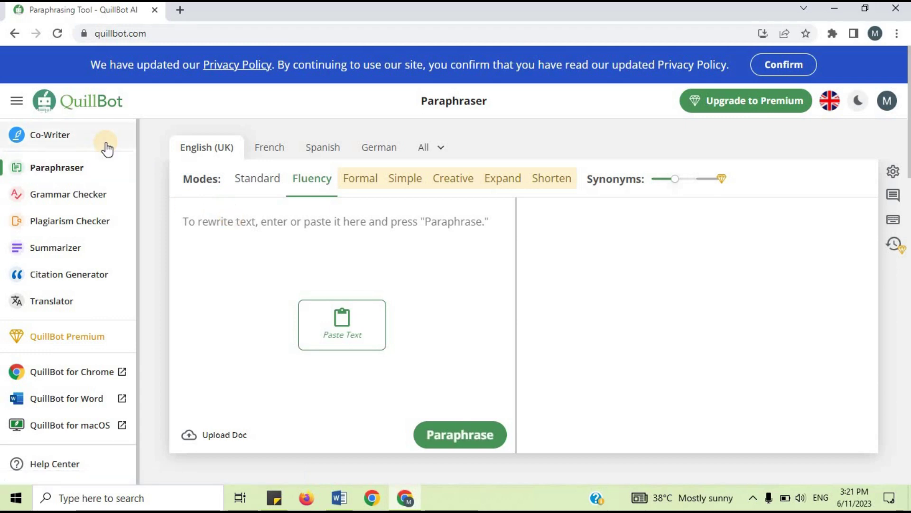
click(184, 219)
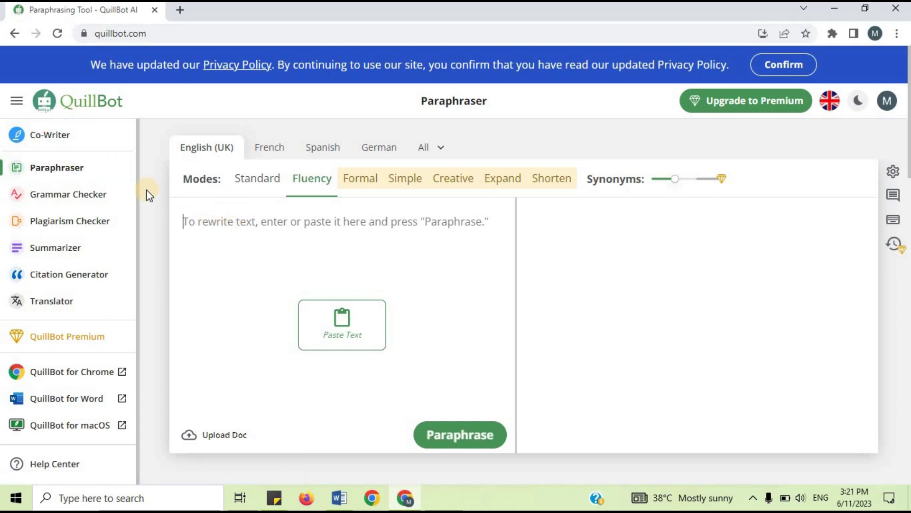
click(12, 101)
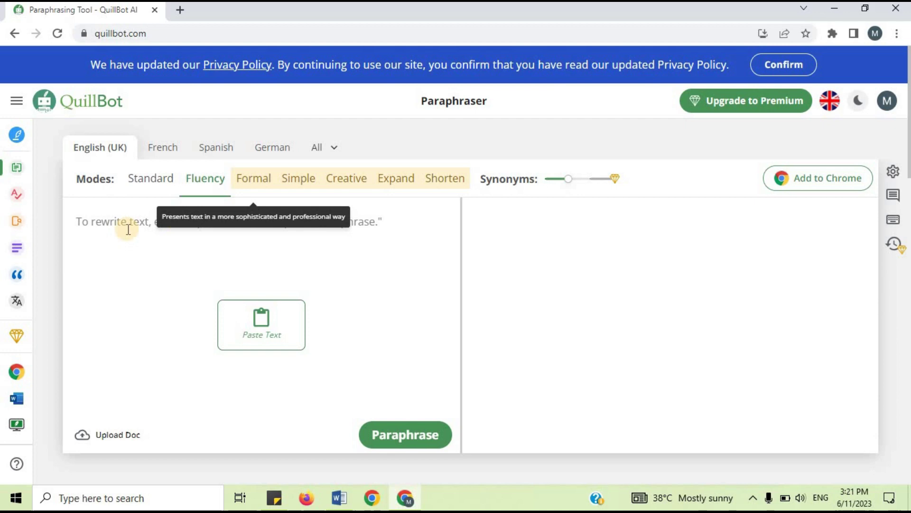
- Focus the empty input box and make Standard the active paraphrasing mode
click(94, 217)
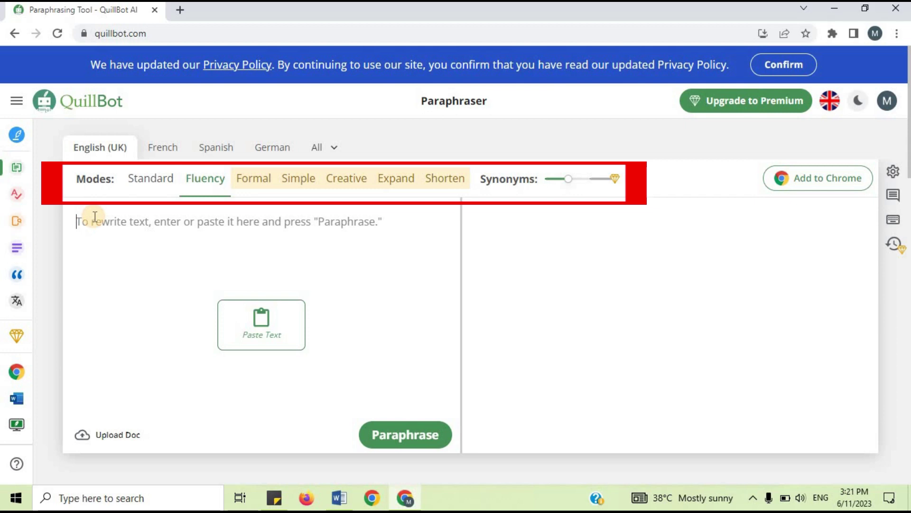
click(151, 178)
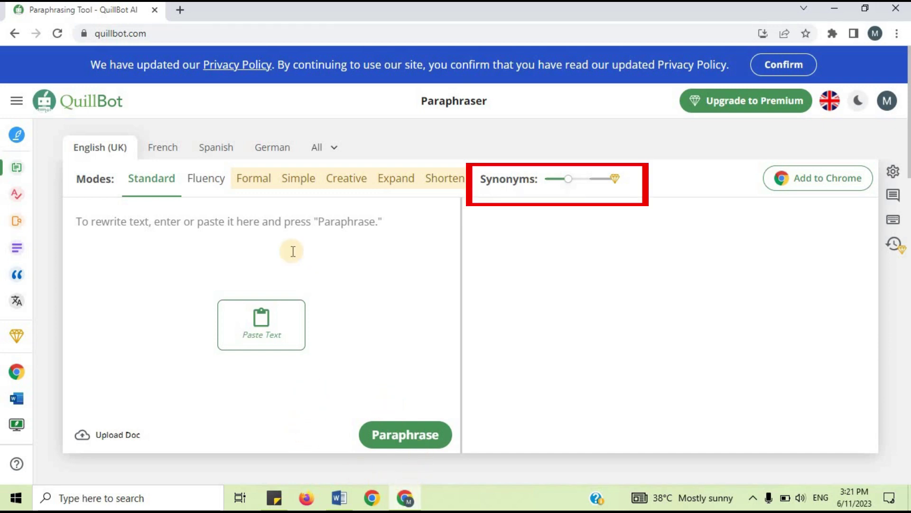
- Paste the academic-writing passage and paraphrase it in Standard mode
click(231, 217)
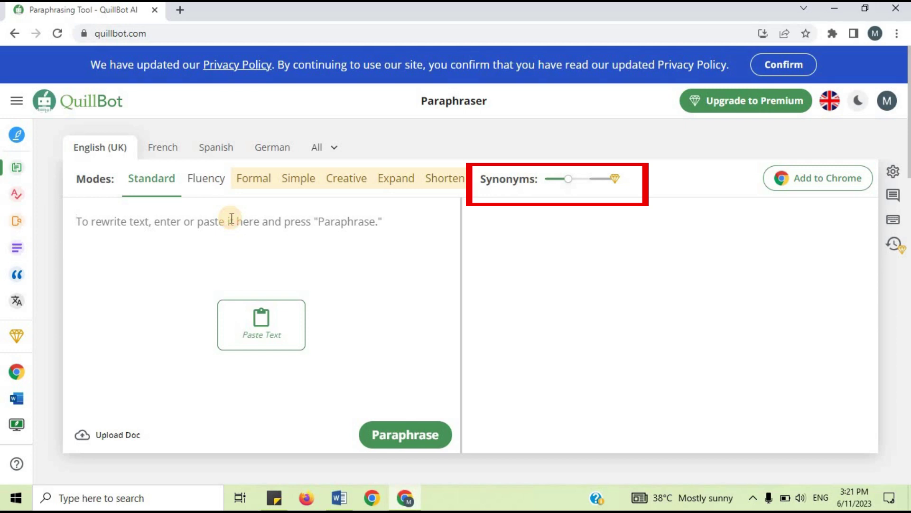
text(Academic writing is a crucial skill that students and scholars alike must master to effectively communicate their ideas, conduct research, and contribute to their respective fields. However, many individuals struggle with this demanding form of writing due to various challenges, including clarity, coherence, and citation issues.  However, crafting compelling and error-free content can be a challenging task, especially when faced with time constraints or a lack of writing expertise. This is where Quillbot, an AI-powered writing assistant, comes to the rescue.)
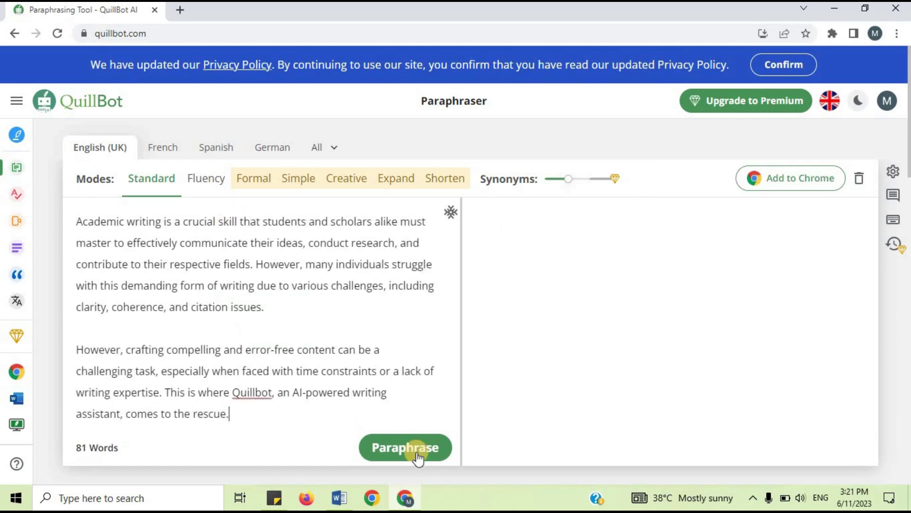
click(418, 455)
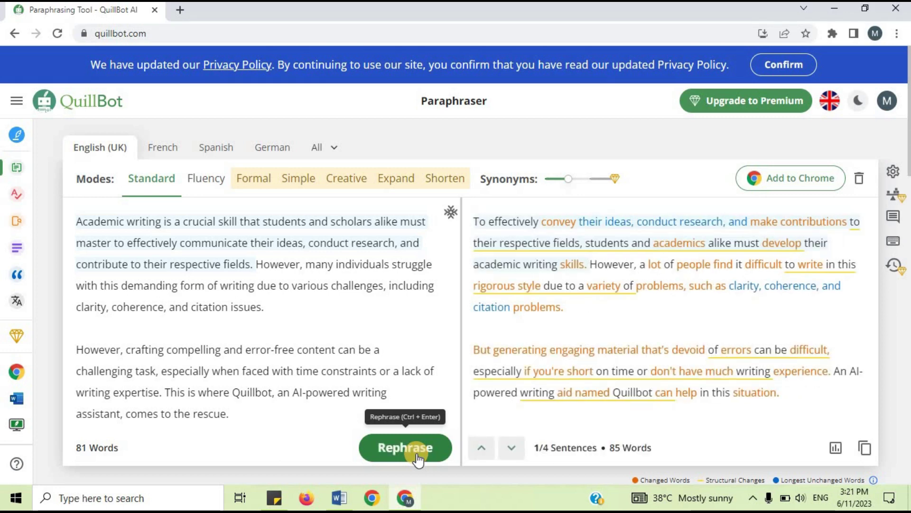
- Swap in the synonyms communicate, number, producing and lack, then adjust the Synonyms slider
click(558, 222)
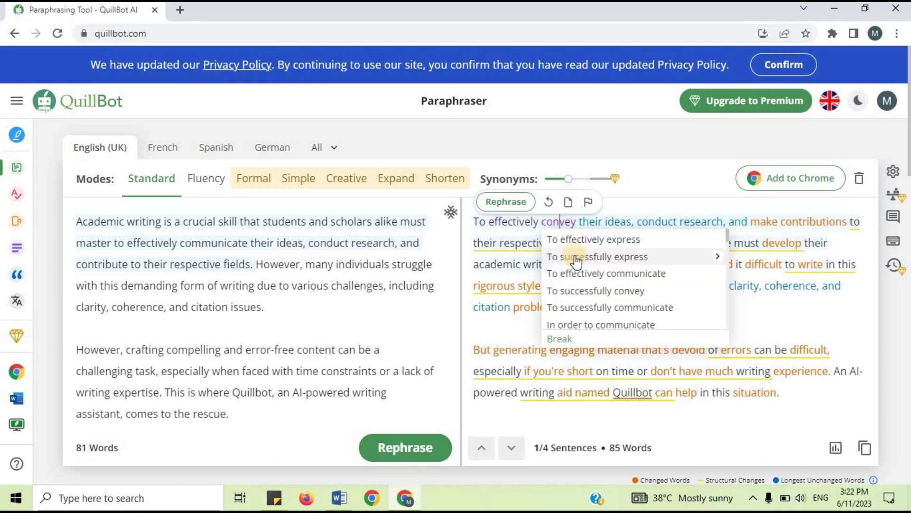
click(577, 274)
click(665, 287)
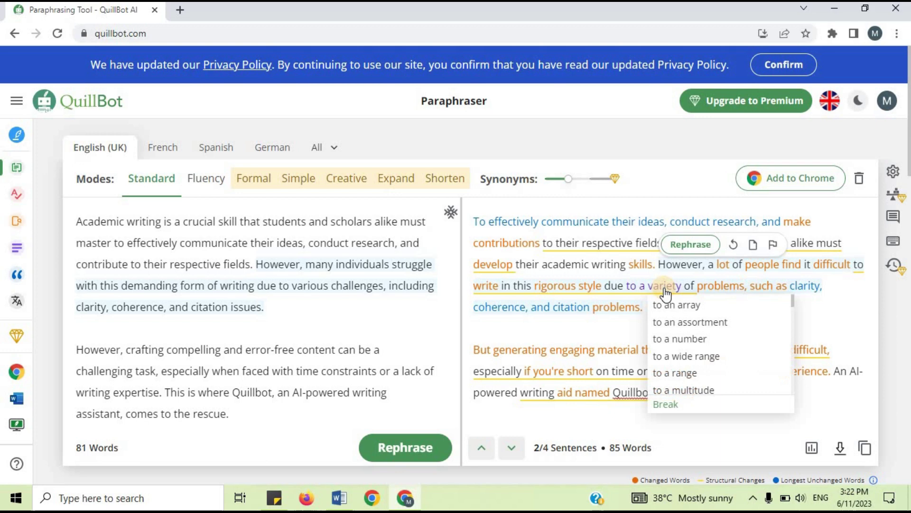
click(680, 339)
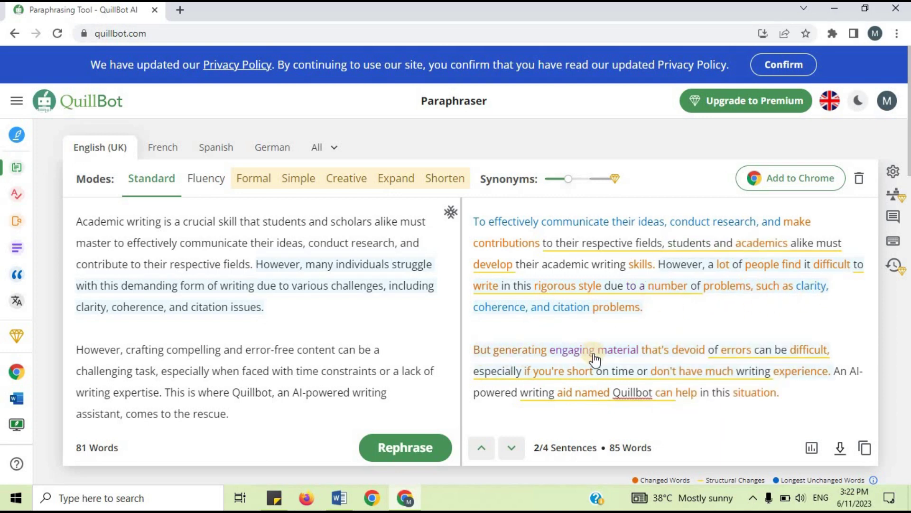
click(549, 371)
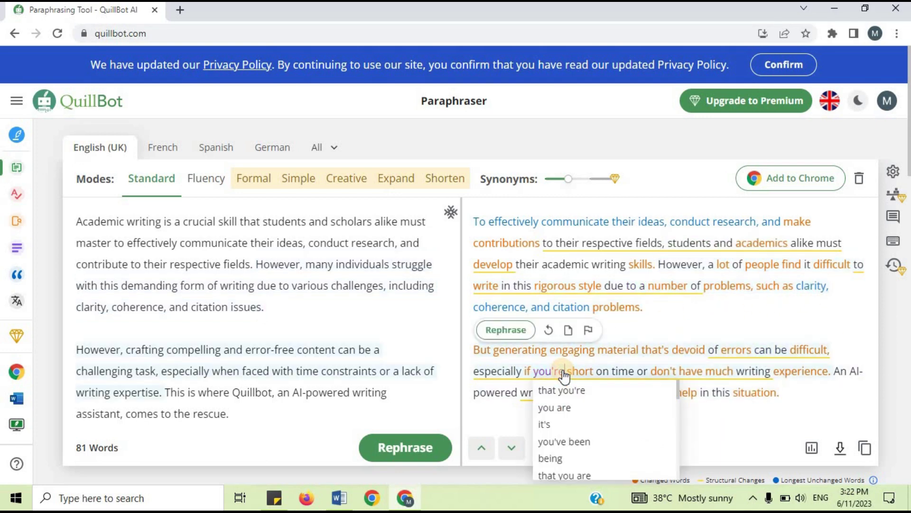
click(508, 350)
click(518, 368)
click(686, 350)
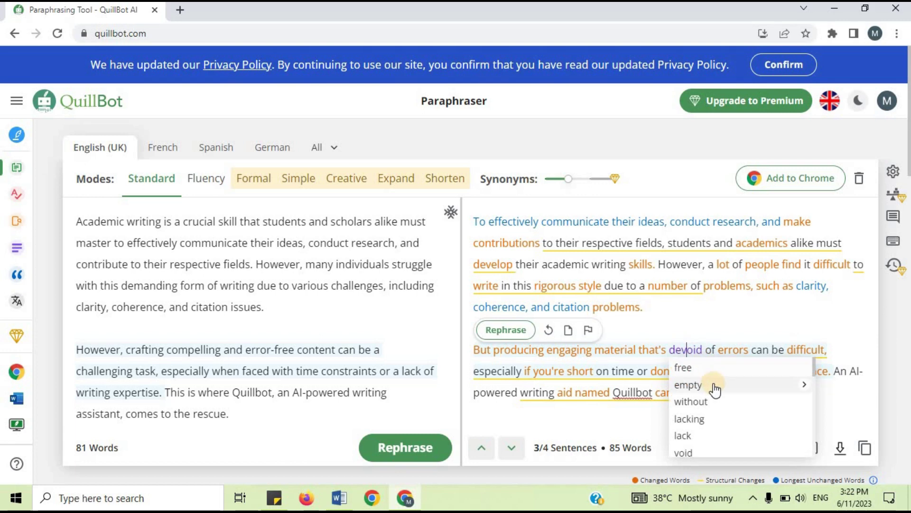
click(714, 436)
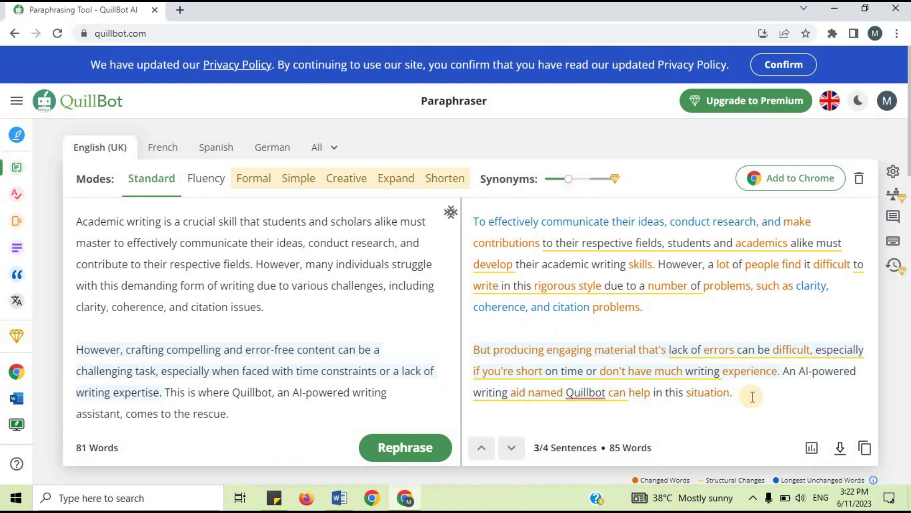
click(573, 179)
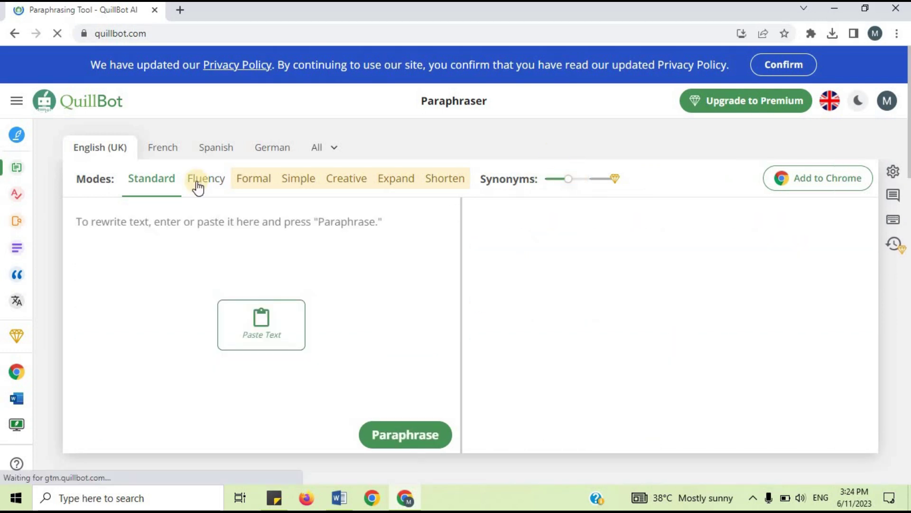
- Rewrite the pasted passage in Fluency mode and replace 'convey' with 'communicate' in the output
click(206, 180)
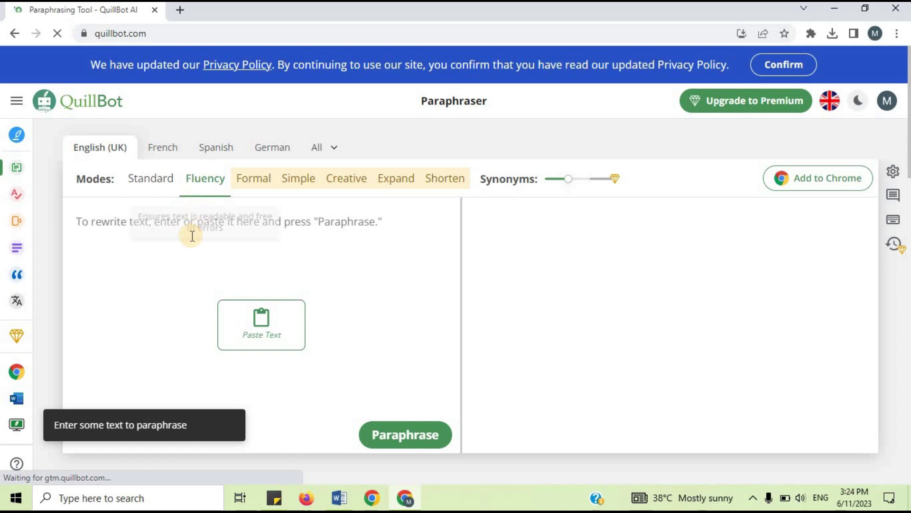
click(150, 213)
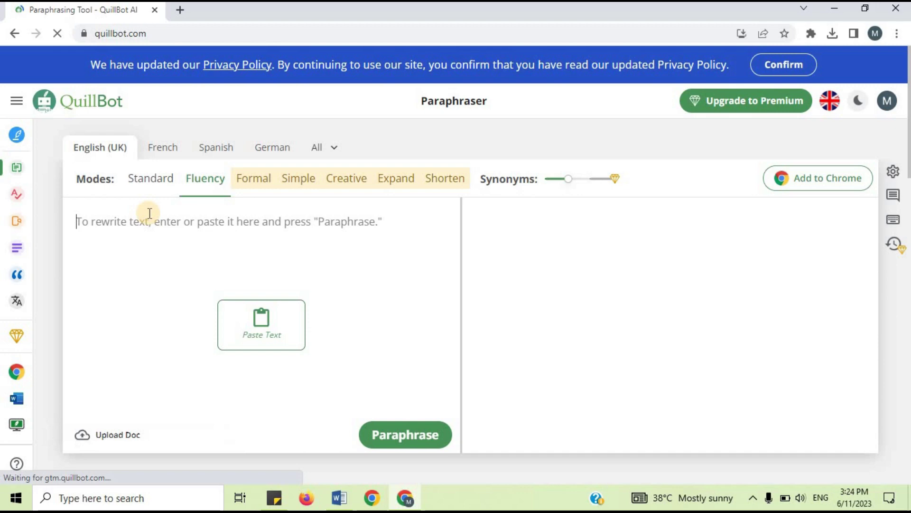
text(To effectively communicate their ideas, conduct research, and make contributions to their respective fields, students and scholars alike must develop their academic writing skills. However, a lot of people find it difficult to write in this demanding style due to a variety of problems, such as clarity, coherence, and citation problems.  But writing engaging content that's free of errors can be difficult, especially if you're short on time or don't have much writing experience. An AI-powered writing assistant named Quillbot can help in this situation.)
click(391, 467)
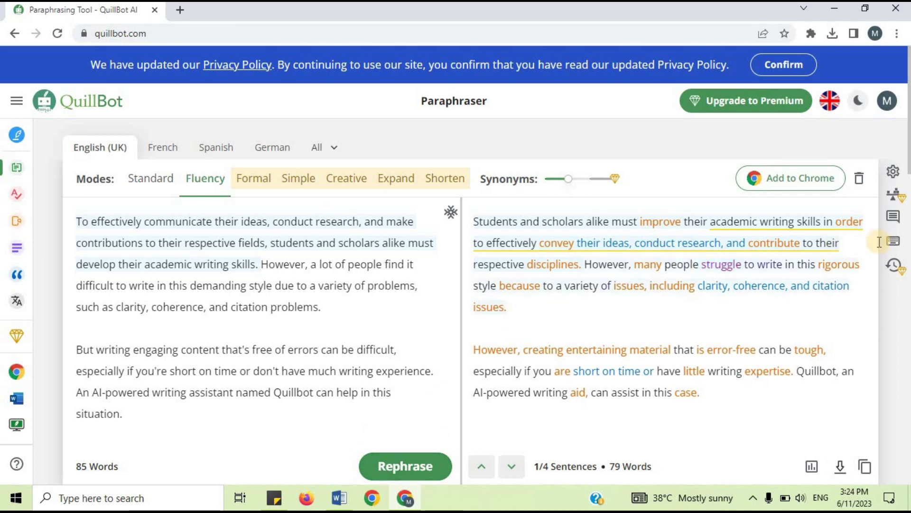
click(565, 245)
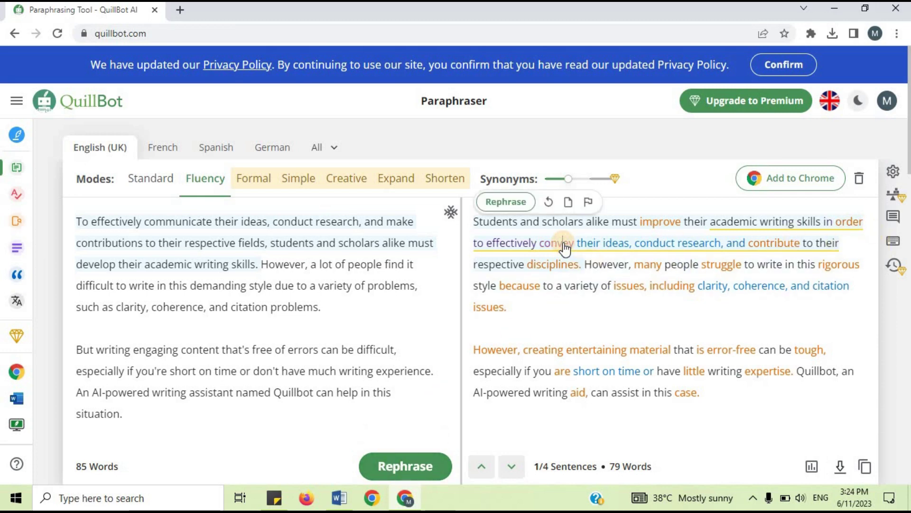
click(576, 258)
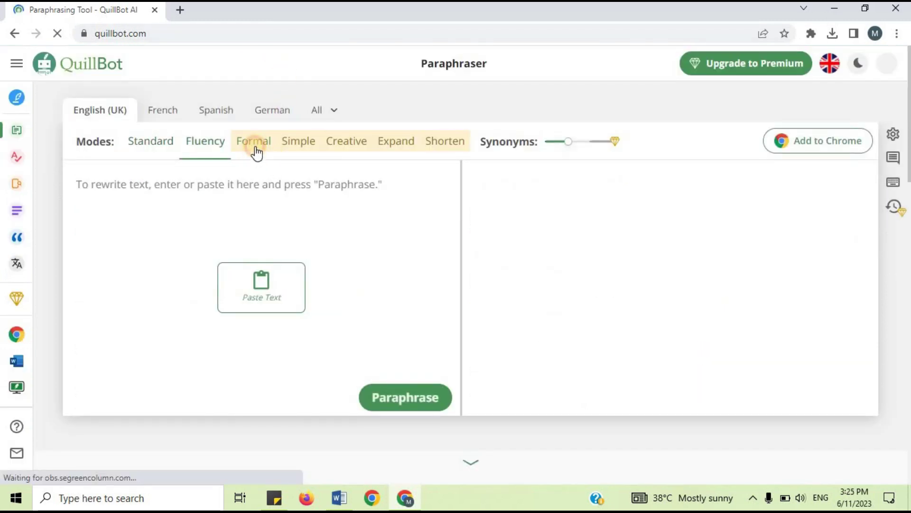
- After passing over Formal, paste the QuillBot description and rewrite it in Simple mode
click(253, 141)
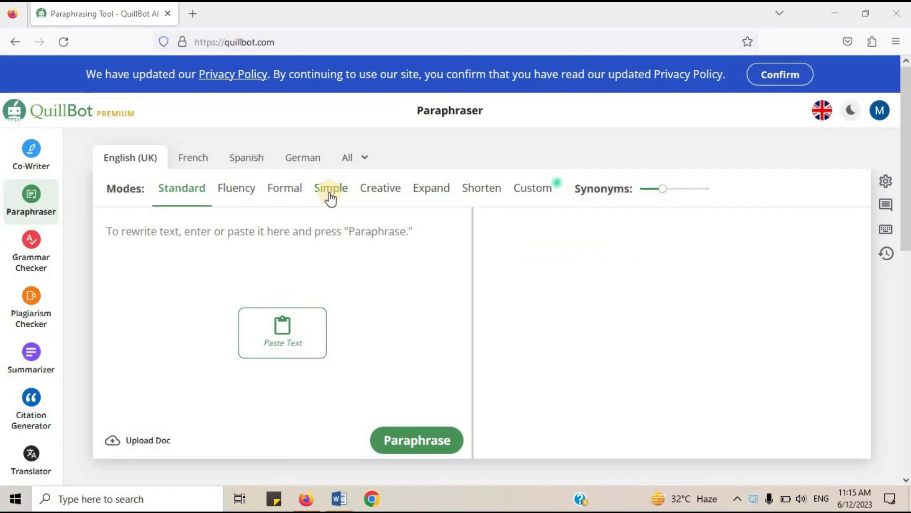
click(330, 195)
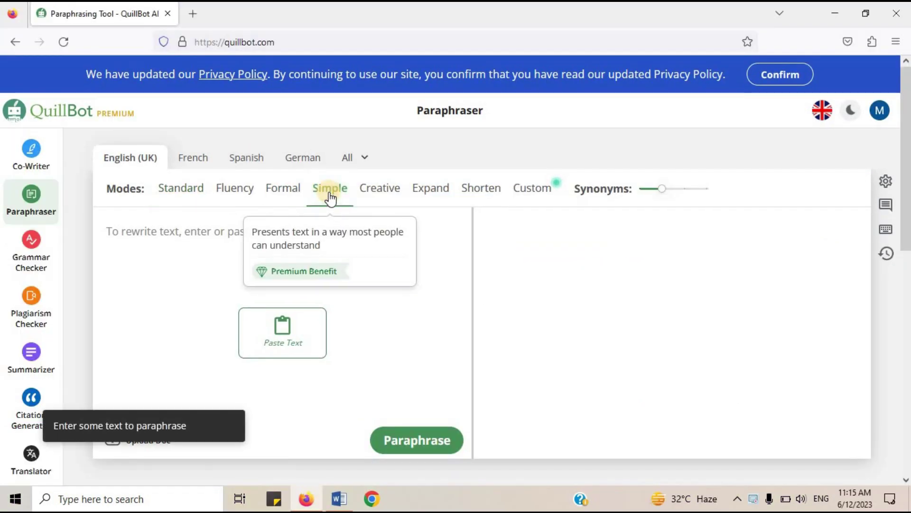
text(Quillbot is an advanced writing tool that utilizes artificial intelligence to assist users in improving their writing skills. With its intuitive interface and powerful algorithms, Quillbot helps users enhance clarity, coherence, and grammatical accuracy in their written content. Whether you’re a student, professional, researcher or creative writer, Quillbot can be a valuable companion in your writing journey.)
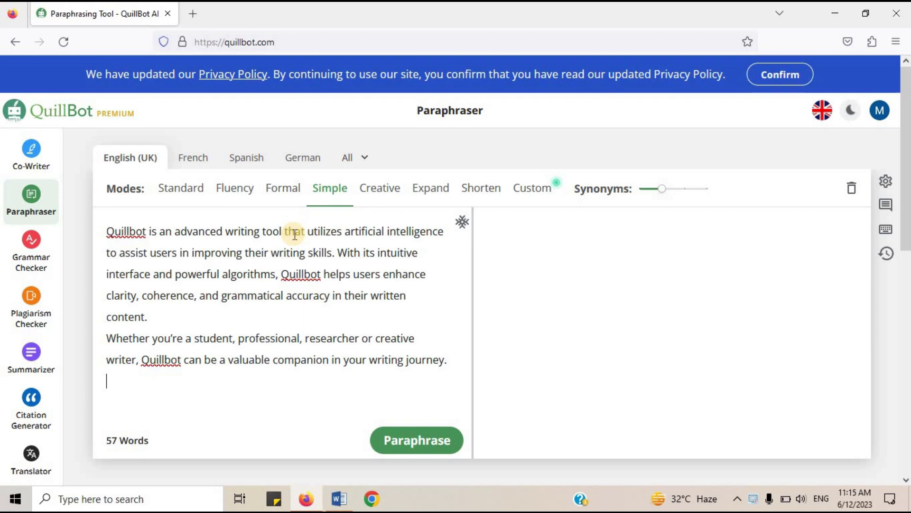
click(416, 443)
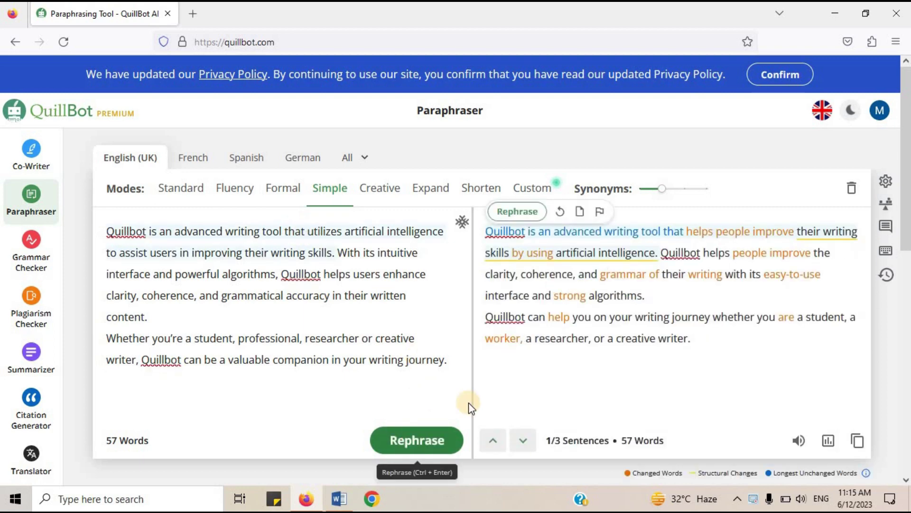
click(519, 390)
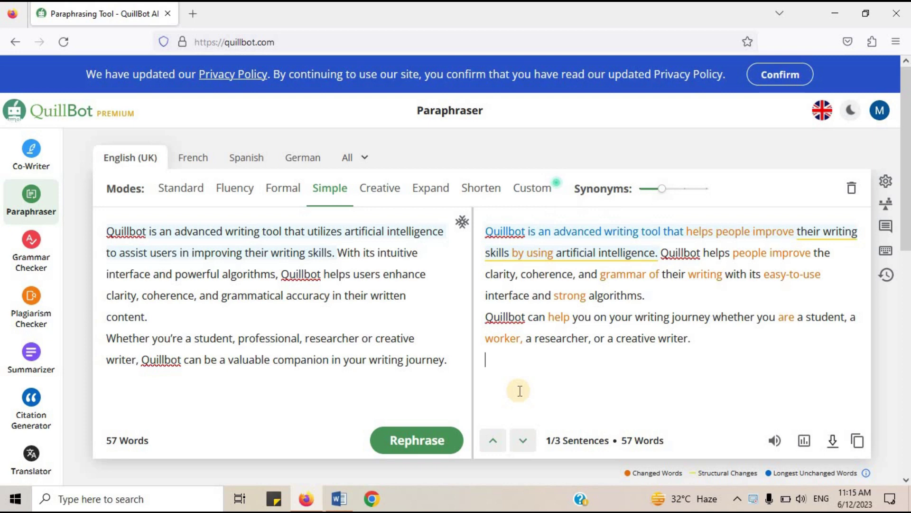
click(379, 188)
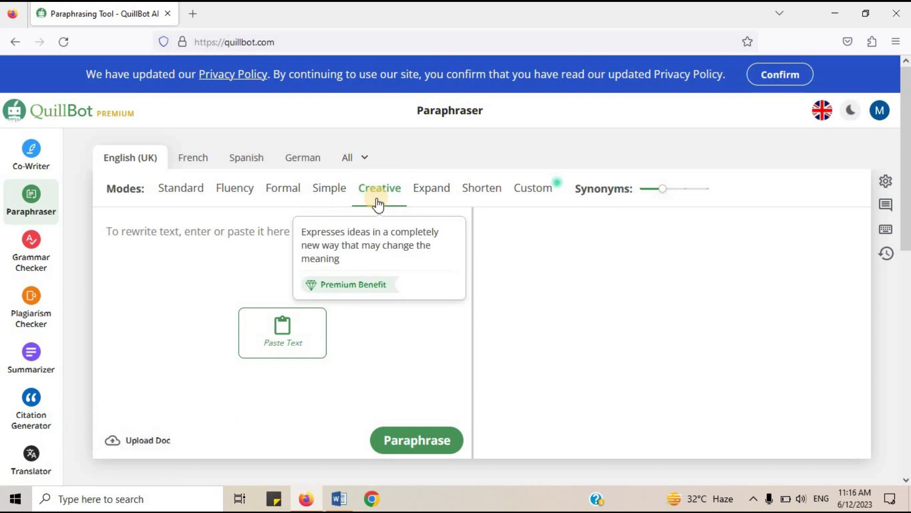
click(258, 232)
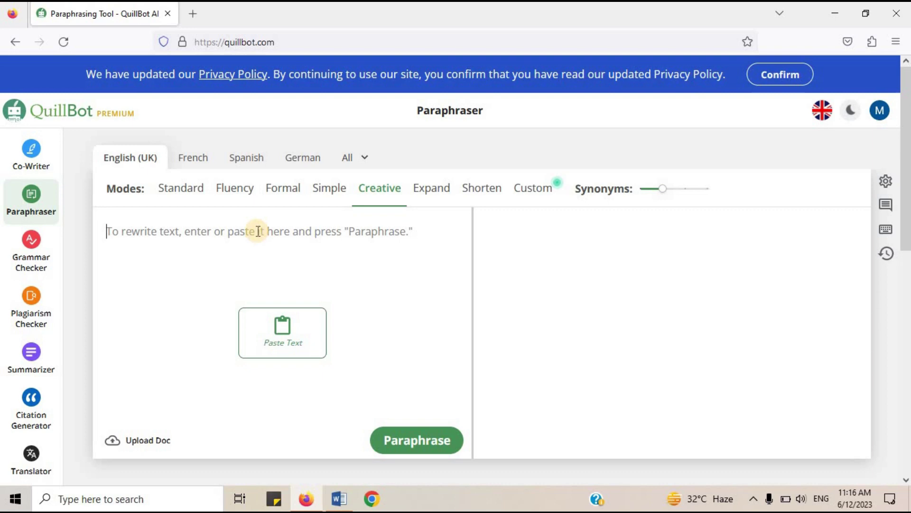
text(Quillbot is an advanced writing tool that utilizes artificial intelligence to assist users in improving their writing skills. With its intuitive interface and powerful algorithms, Quillbot helps users enhance clarity, coherence, and grammatical accuracy in their written content. Whether you’re a student, professional, researcher or creative writer, Quillbot can be a valuable companion in your writing journey.)
click(416, 440)
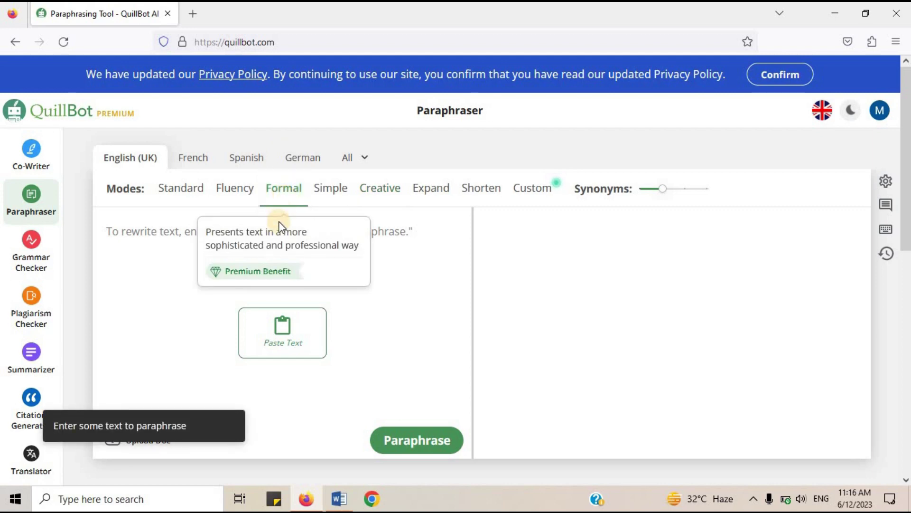
click(262, 235)
text(Quillbot is an advanced writing tool that utilizes artificial intelligence to assist users in improving their writing skills. With its intuitive interface and powerful algorithms, Quillbot helps users enhance clarity, coherence, and grammatical accuracy in their written content. Whether you’re a student, professional, researcher or creative writer, Quillbot can be a valuable companion in your writing journey.)
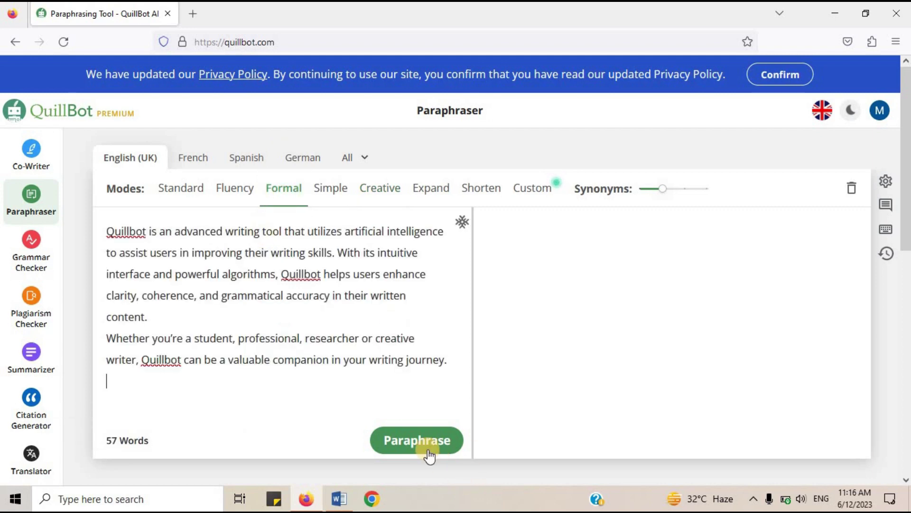
click(417, 440)
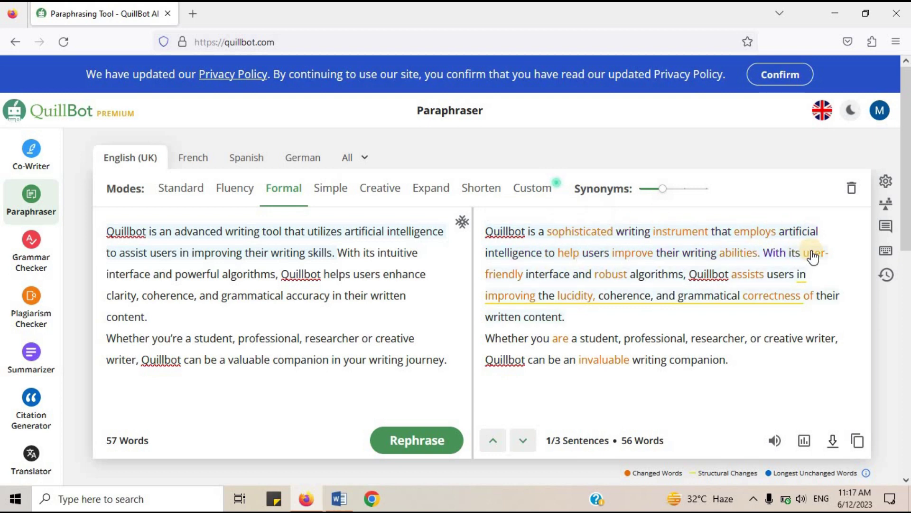
- Paraphrase the 57-word QuillBot paragraph in Expand mode
click(431, 189)
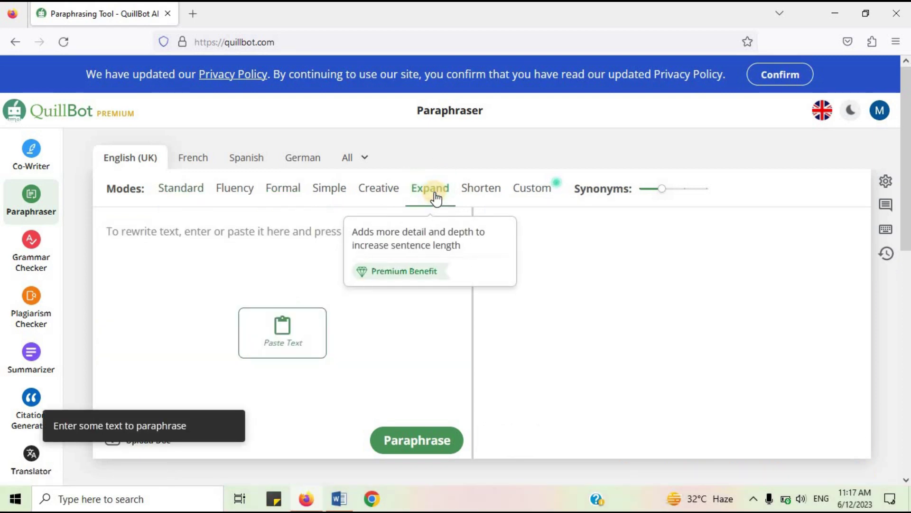
click(273, 232)
text(Quillbot is an advanced writing tool that utilizes artificial intelligence to assist users in improving their writing skills. With its intuitive interface and powerful algorithms, Quillbot helps users enhance clarity, coherence, and grammatical accuracy in their written content. Whether you’re a student, professional, researcher or creative writer, Quillbot can be a valuable companion in your writing journey.)
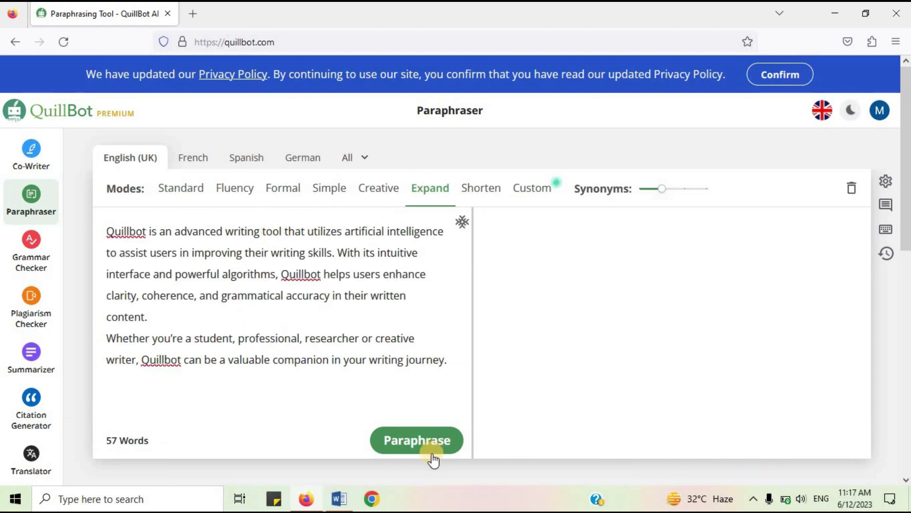
click(428, 440)
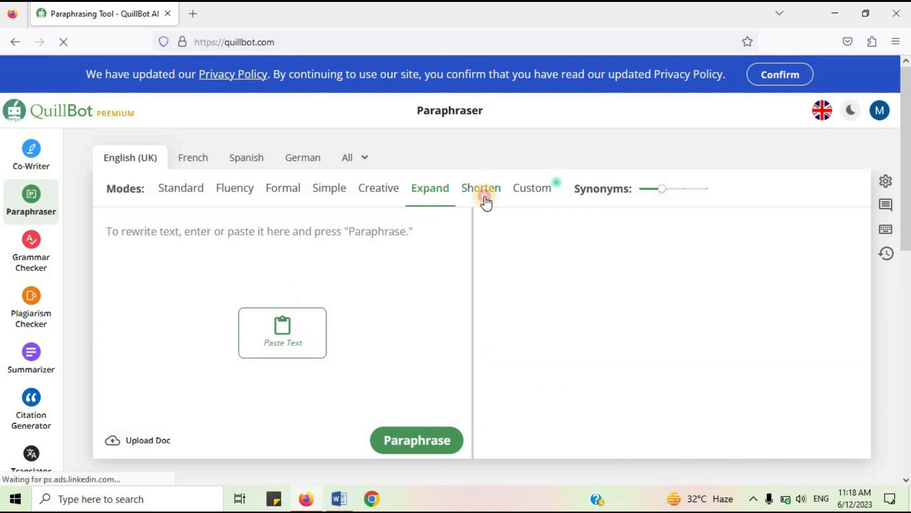
- Rewrite the same paragraph in Shorten mode, cutting it to 36 words, and review its sentences
click(485, 192)
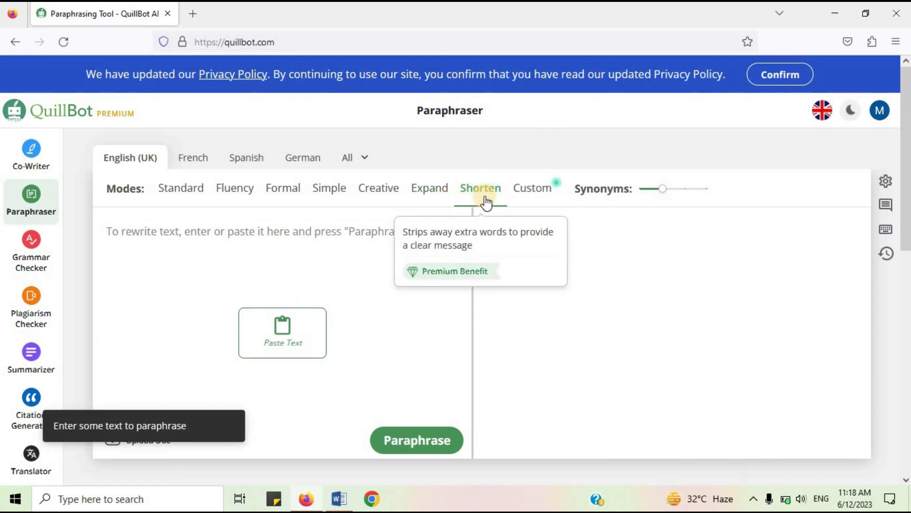
click(277, 226)
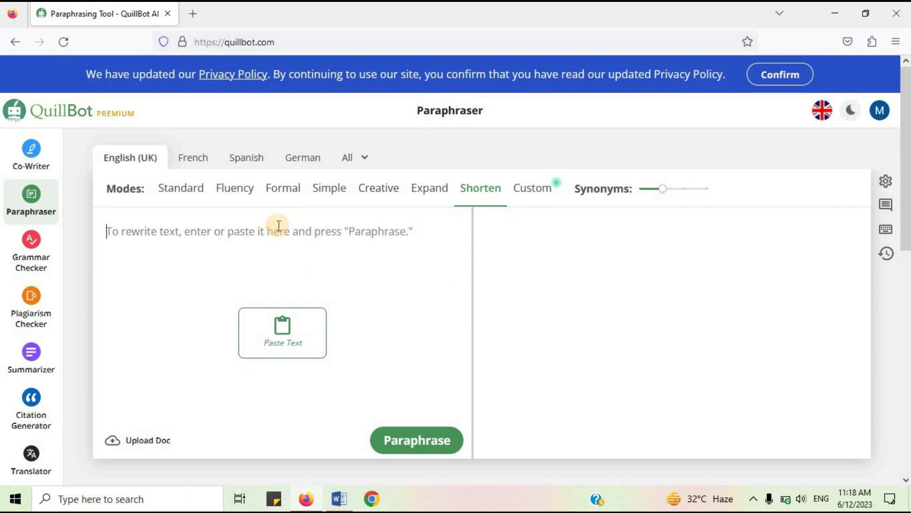
text(Quillbot is an advanced writing tool that utilizes artificial intelligence to assist users in improving their writing skills. With its intuitive interface and powerful algorithms, Quillbot helps users enhance clarity, coherence, and grammatical accuracy in their written content. Whether you’re a student, professional, researcher or creative writer, Quillbot can be a valuable companion in your writing journey.)
click(439, 448)
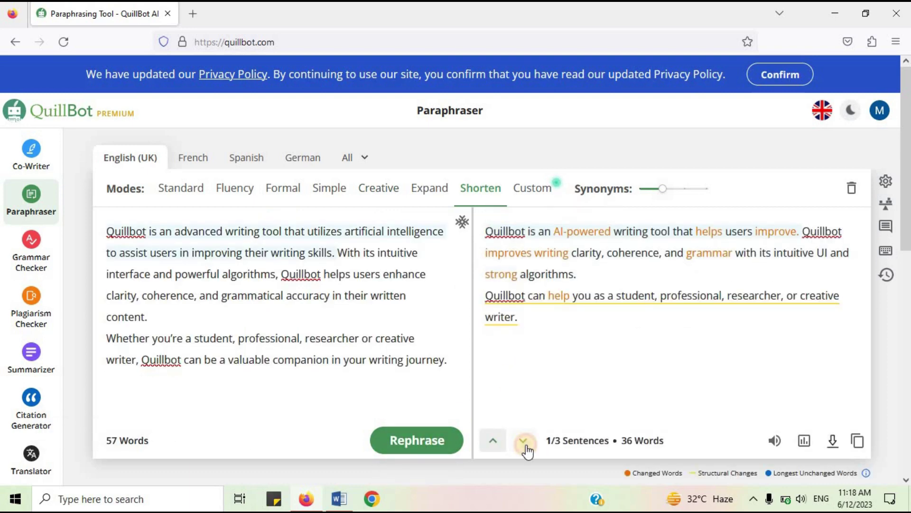
click(523, 440)
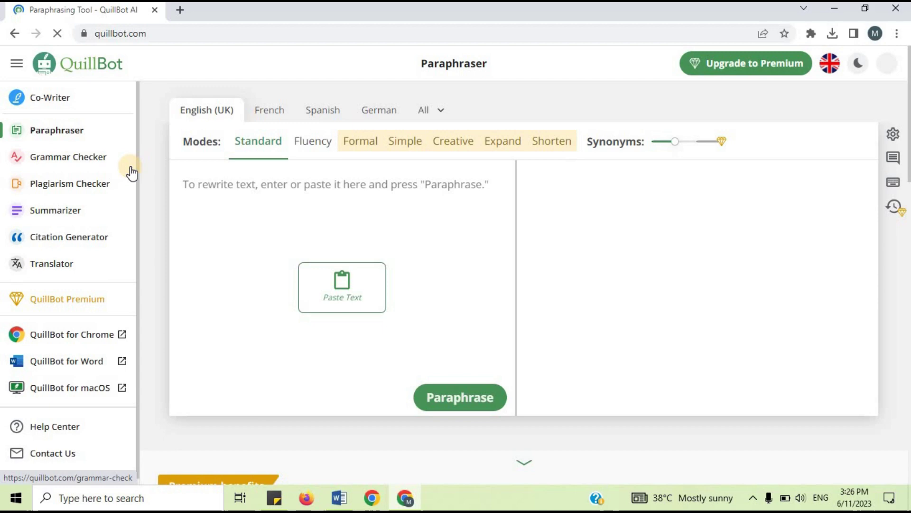
- Paste the two paragraphs into Grammar Checker, accept the 'to → of' fix, and review sentence suggestions
click(68, 158)
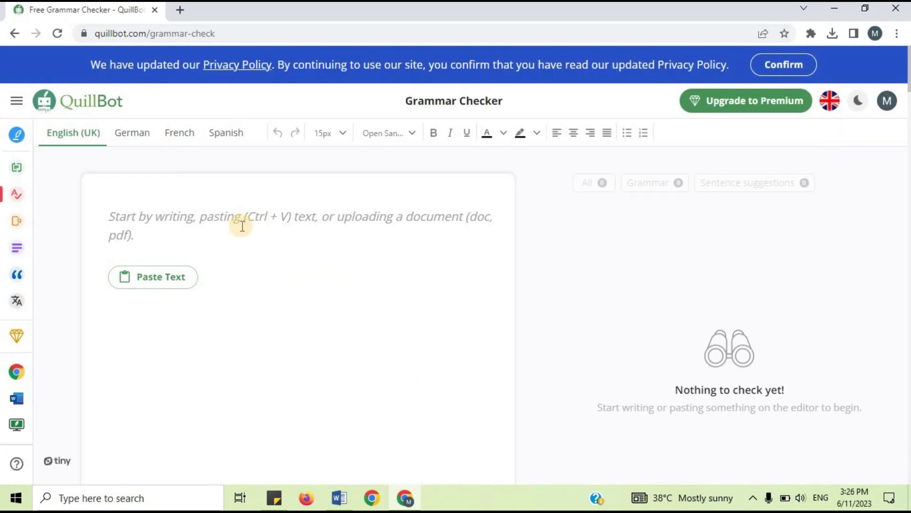
text(Students and scholars alike must improve their academic writing skills in order to successfully communicate their ideas, conduct research, and contribute to their respective disciplines. However, numerous individuals struggle to write in this rigorous style because to a variety of issues, including clarity, coherence, and citation issues. However, creating engaging content that is error-free can be tough, especially if you are short on time or have little writing expertise. Quillbot, an AI-powered writing aid, can assist in this case.)
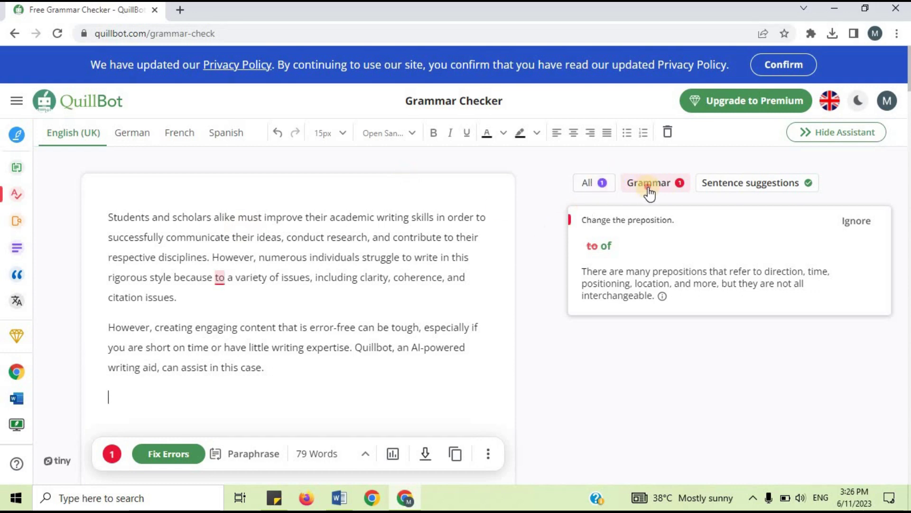
click(606, 248)
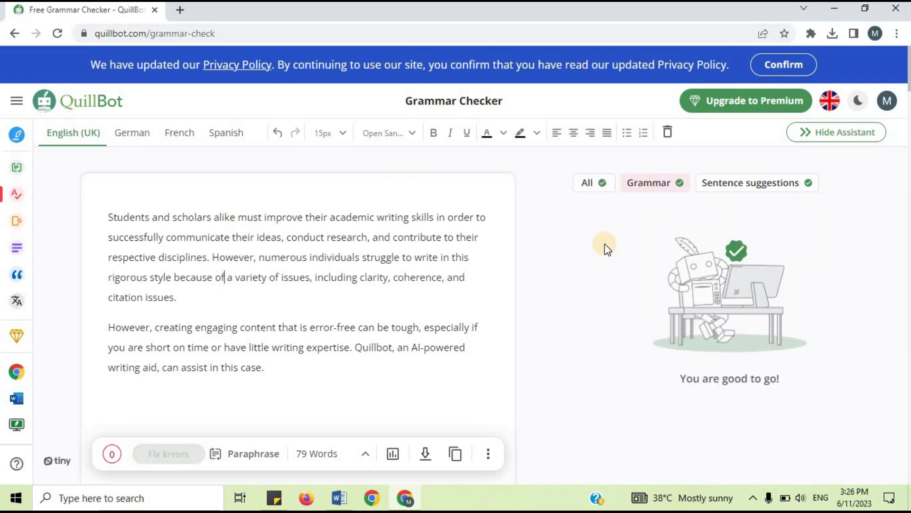
click(744, 183)
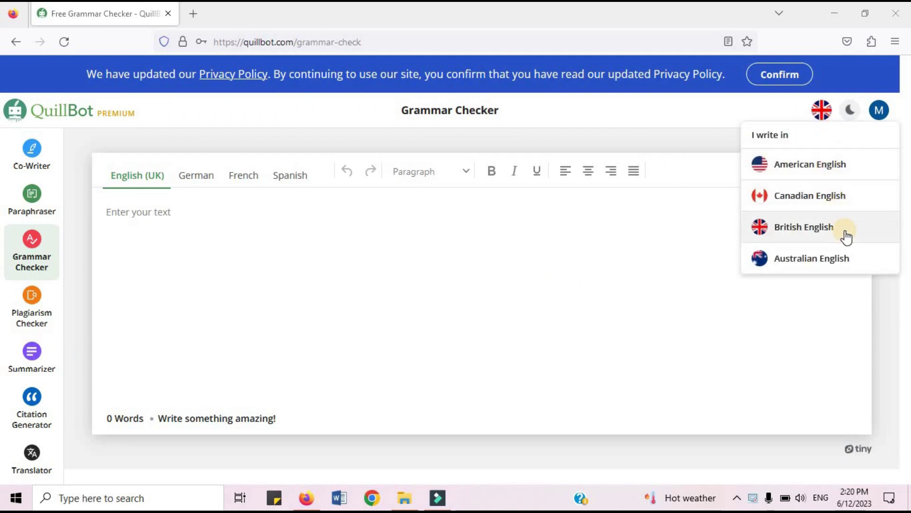
click(850, 279)
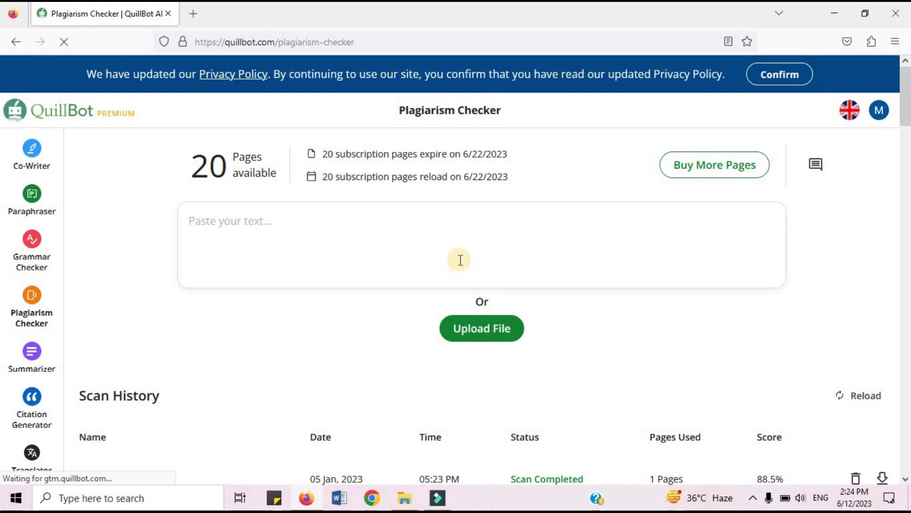
drag(232, 158, 280, 182)
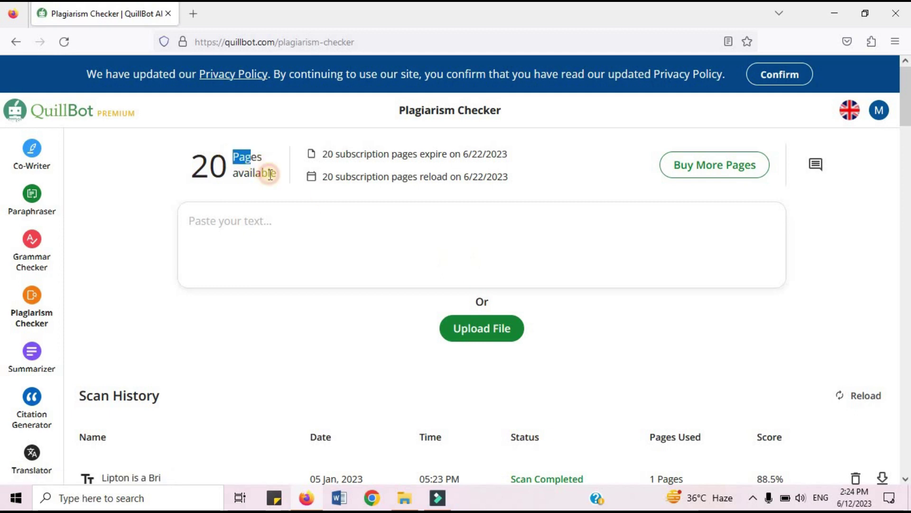
click(194, 157)
drag(195, 157, 283, 175)
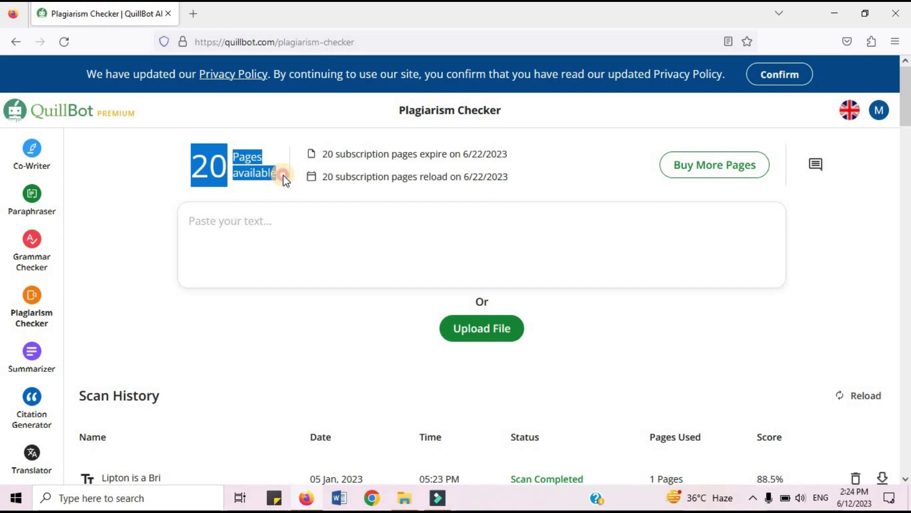
click(300, 177)
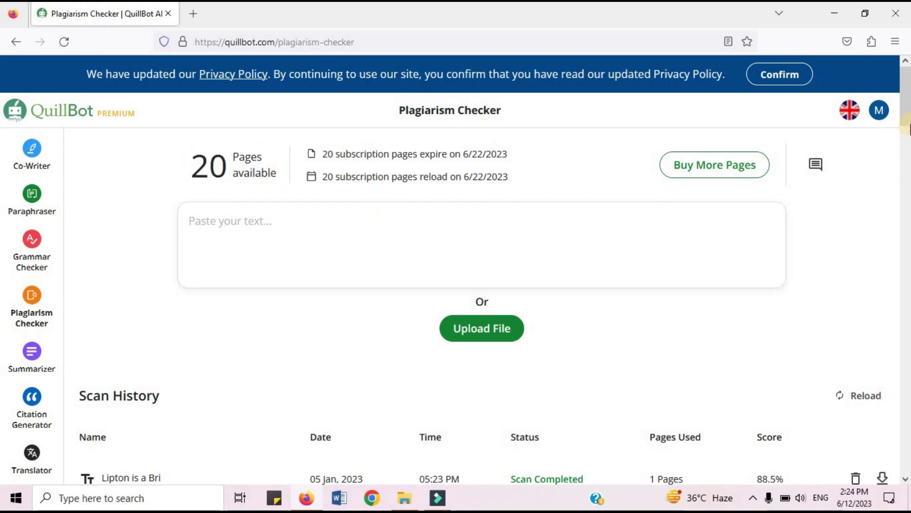
mouse_move(906, 107)
mouse_down()
mouse_move(907, 334)
mouse_move(890, 147)
mouse_move(897, 66)
mouse_up()
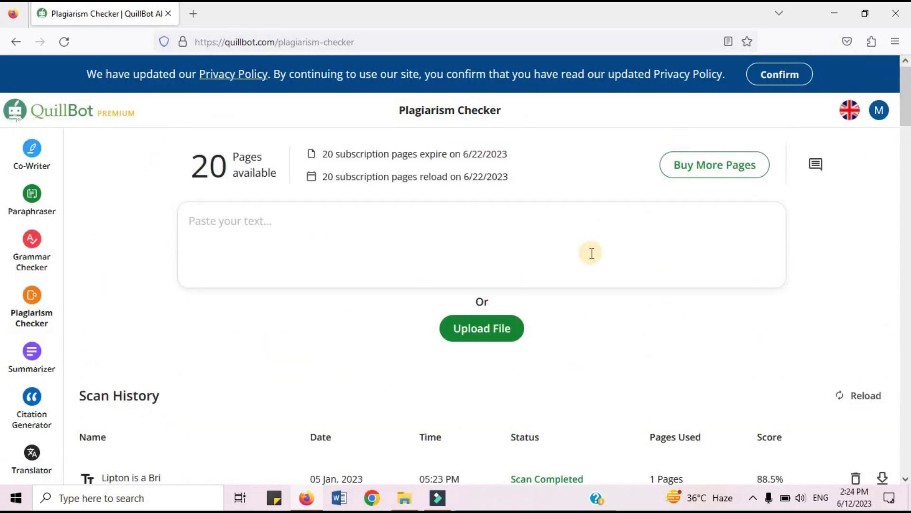
- Paste the QuillBot paragraph into Plagiarism Checker, scan it, and open the 0% match report
click(560, 239)
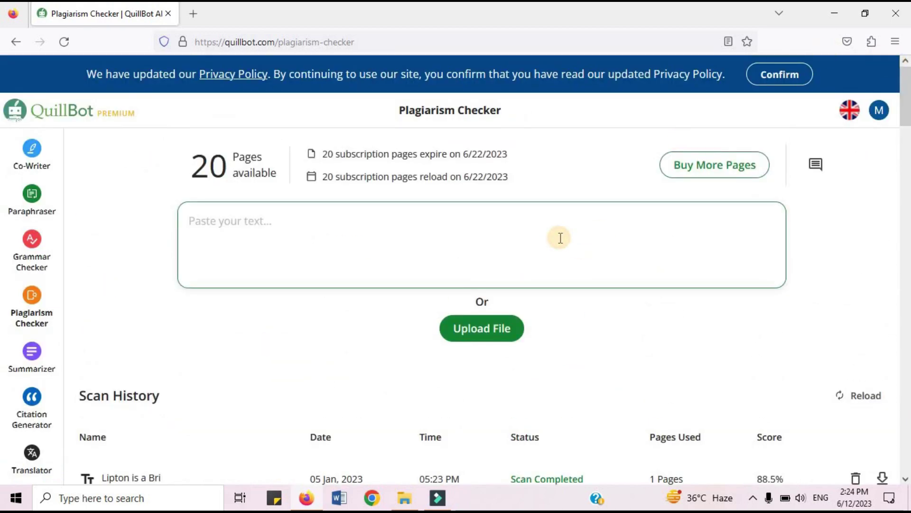
text(Quillbot is an advanced writing tool that utilizes artificial intelligence to assist users in improving their writing skills. With its intuitive interface and powerful algorithms, Quillbot helps users enhance clarity, coherence, and grammatical accuracy in their written content. Whether you’re a student, professional, researcher or creative writer, Quillbot can be a valuable companion in your writing journey.)
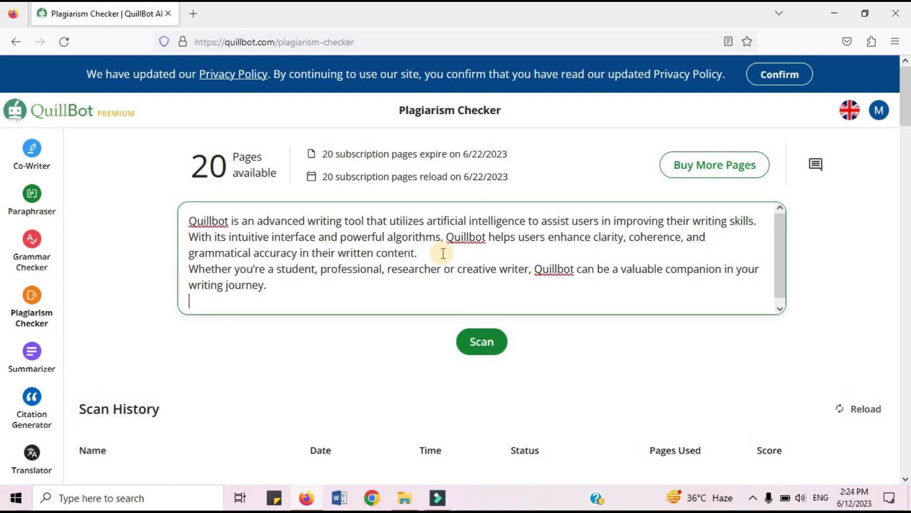
click(481, 339)
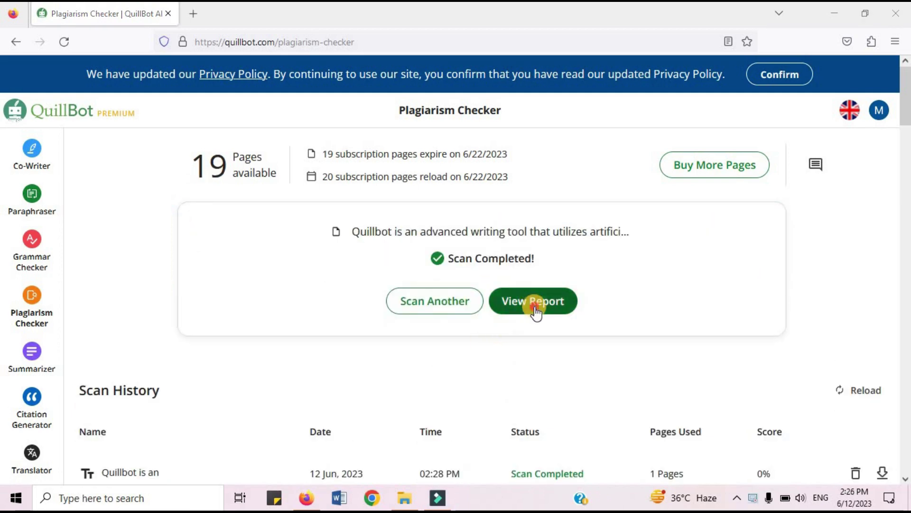
click(535, 306)
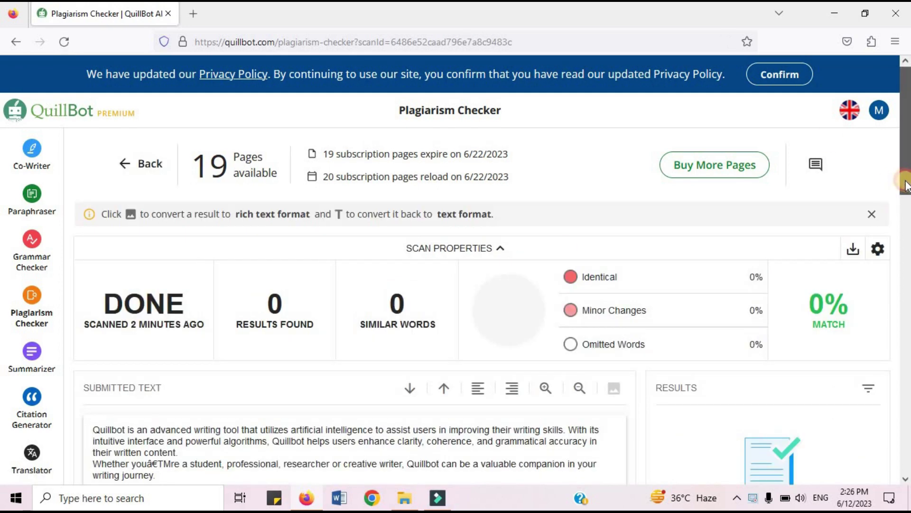
drag(904, 179, 906, 285)
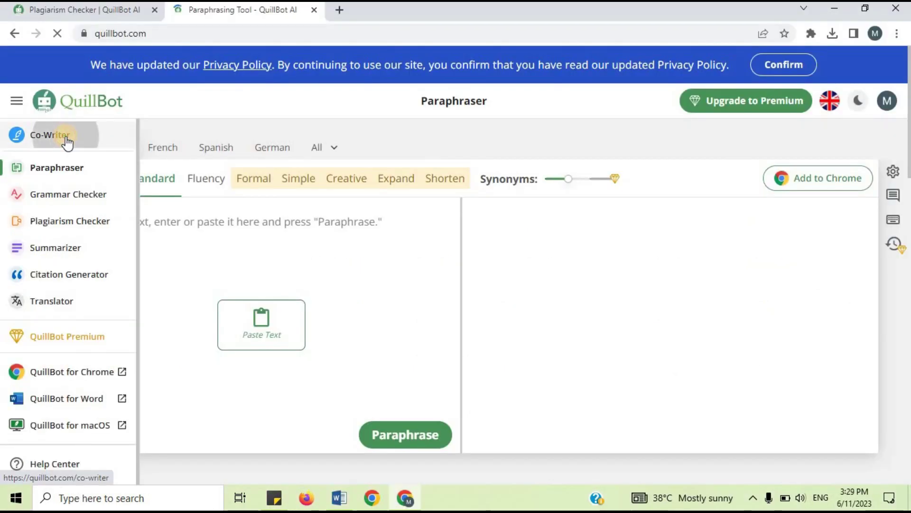
- Open Co-Writer, browse and close the Learn the Basics tips, and paste the two paragraphs
click(51, 135)
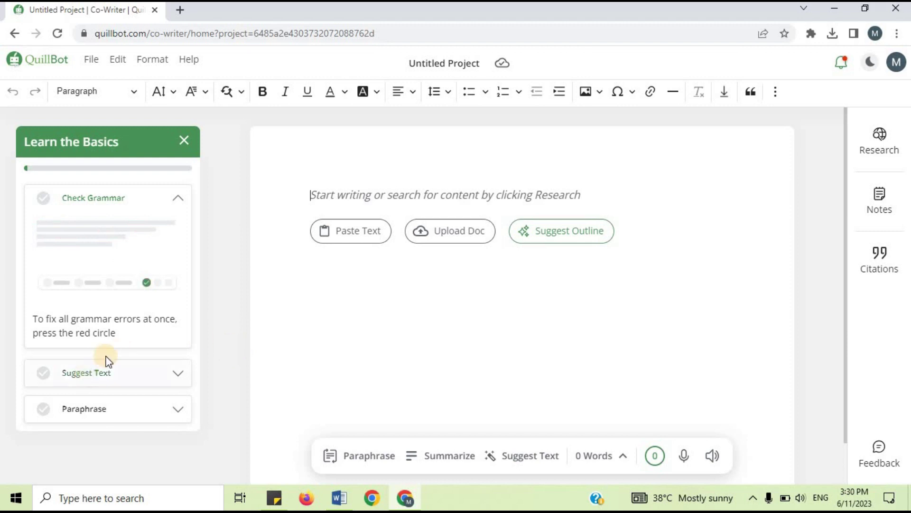
click(177, 197)
click(176, 235)
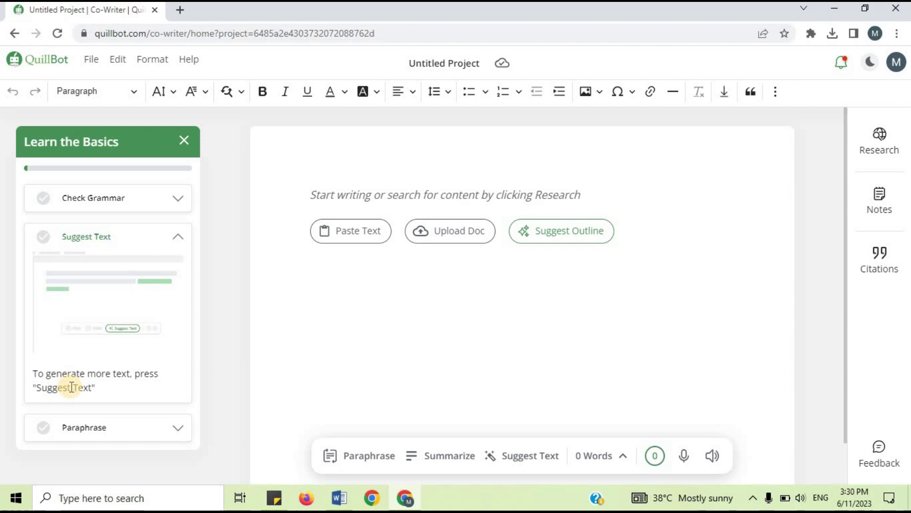
click(177, 429)
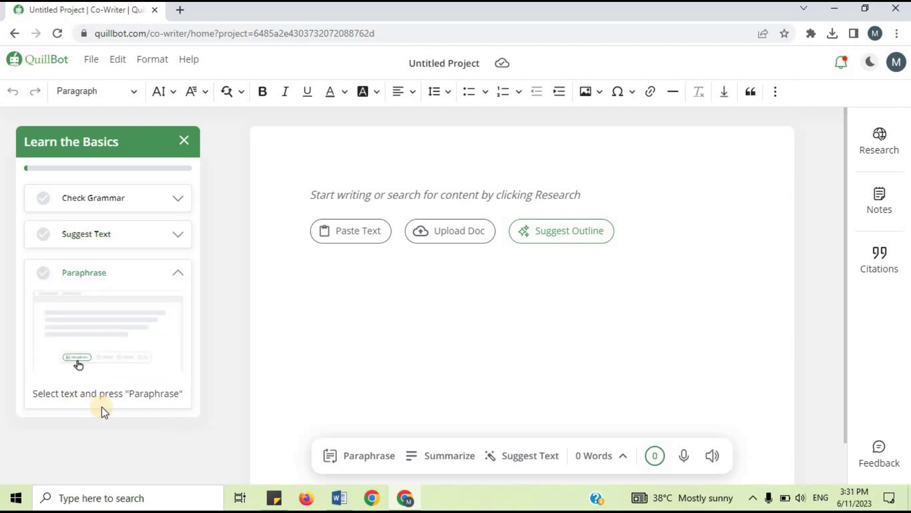
click(176, 276)
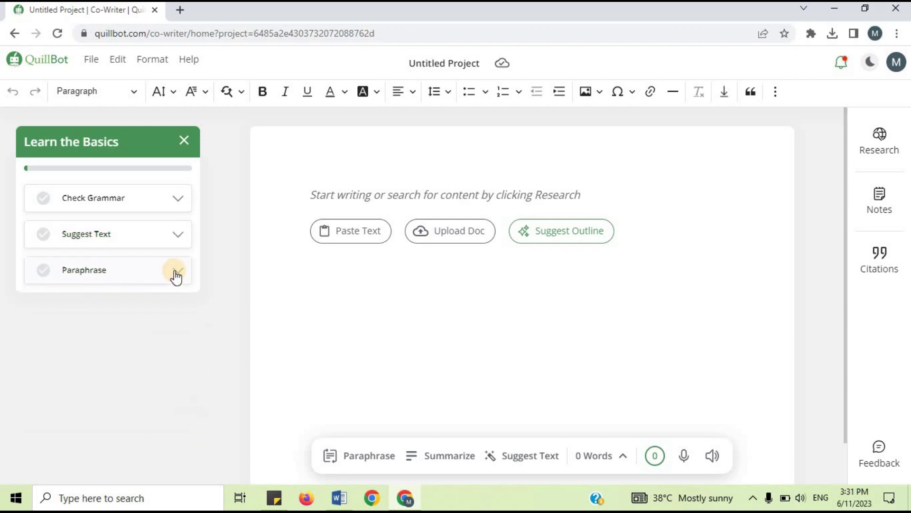
click(185, 142)
text(Students and scholars alike must improve their academic writing skills in order to successfully communicate their ideas, conduct research, and contribute to their respective disciplines. However, numerous individuals struggle to write in this rigorous style because to a variety of issues, including clarity, coherence, and citation issues. However, creating engaging content that is error-free can be tough, especially if you are short on time or have little writing expertise. Quillbot, an AI-powered writing aid, can assist in this case.)
- Search Research for 'academic writer ai' and explore the WriteWise article's excerpt and highlights
click(879, 141)
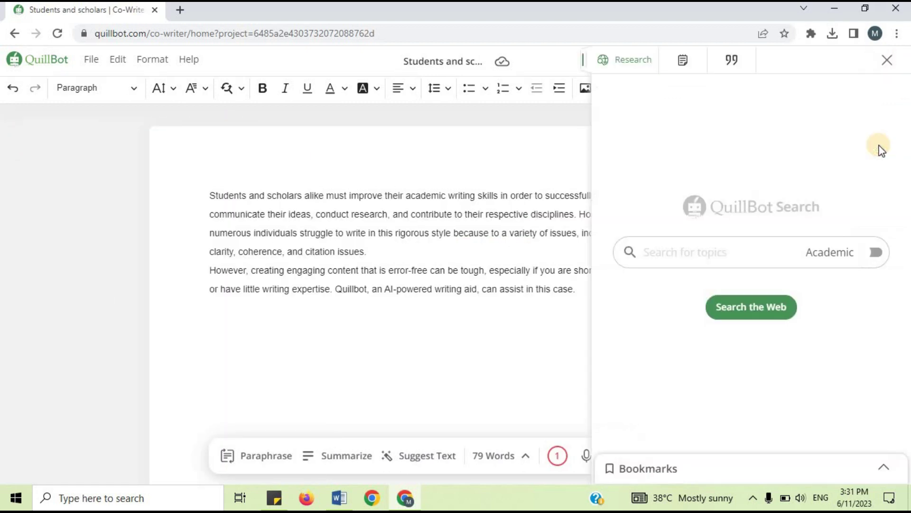
text(academic writer aic writer ai)
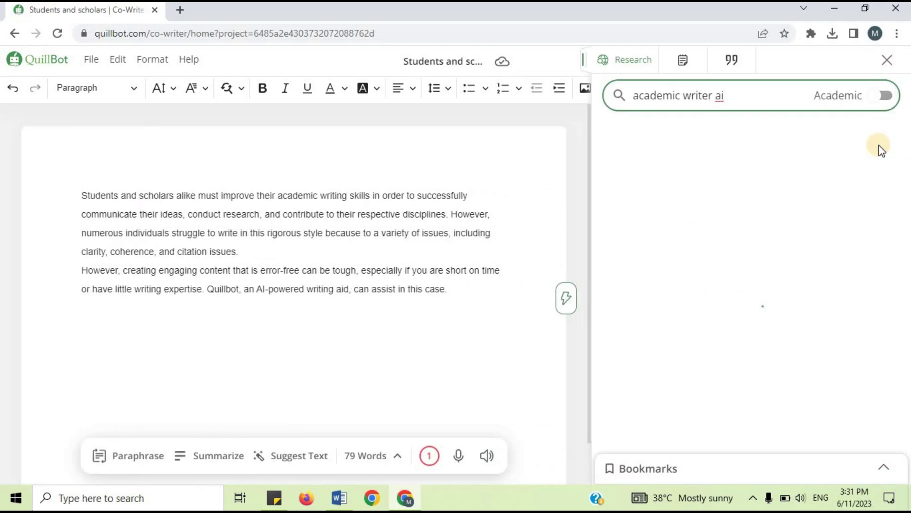
key(Return)
scroll(881, 214, down, 5)
scroll(881, 214, down, 5)
scroll(881, 214, up, 5)
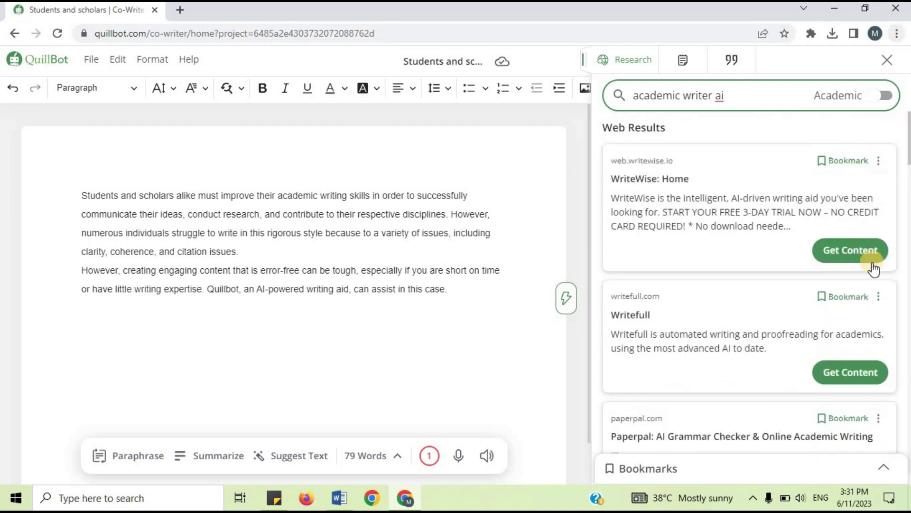
click(850, 250)
click(777, 299)
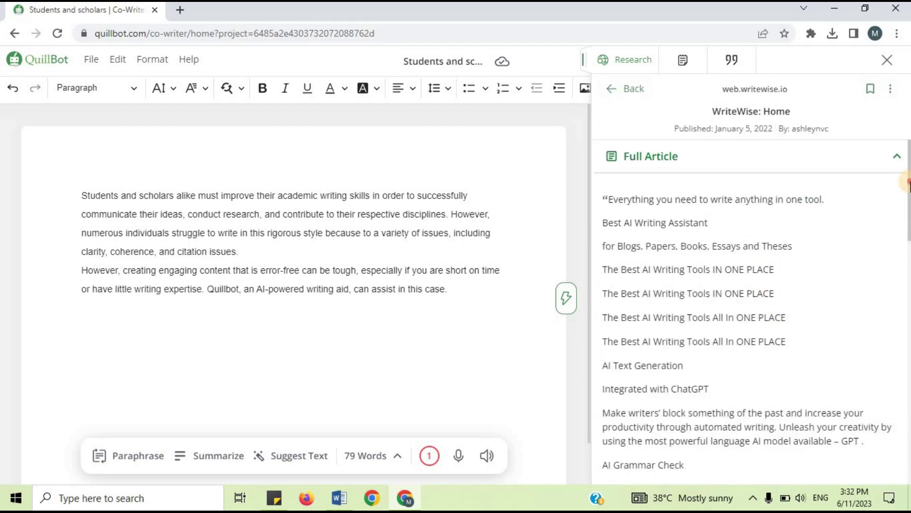
scroll(755, 320, down, 5)
scroll(677, 427, down, 5)
click(747, 258)
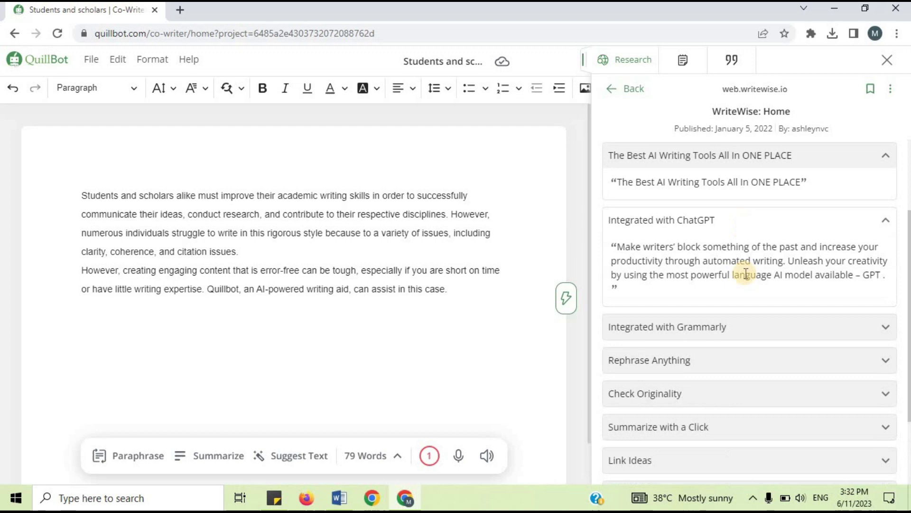
drag(905, 124, 905, 285)
click(254, 108)
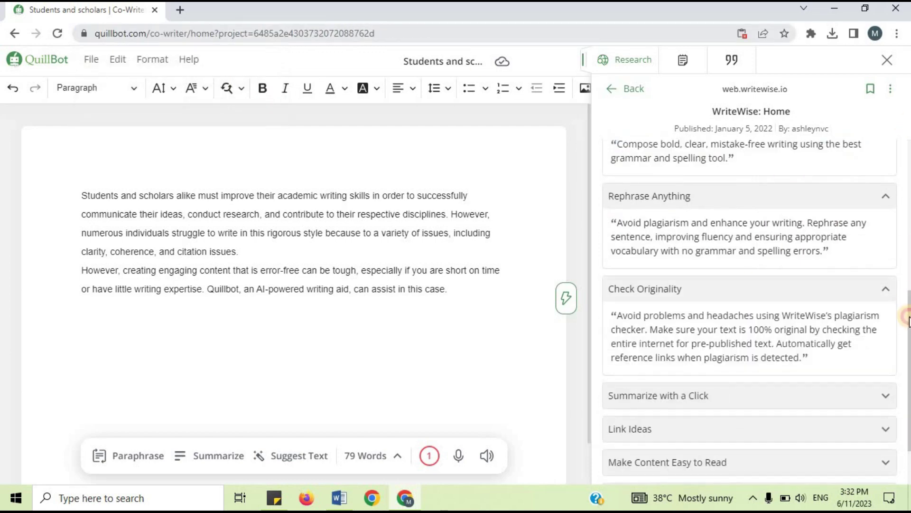
scroll(747, 321, down, 5)
click(734, 191)
click(725, 221)
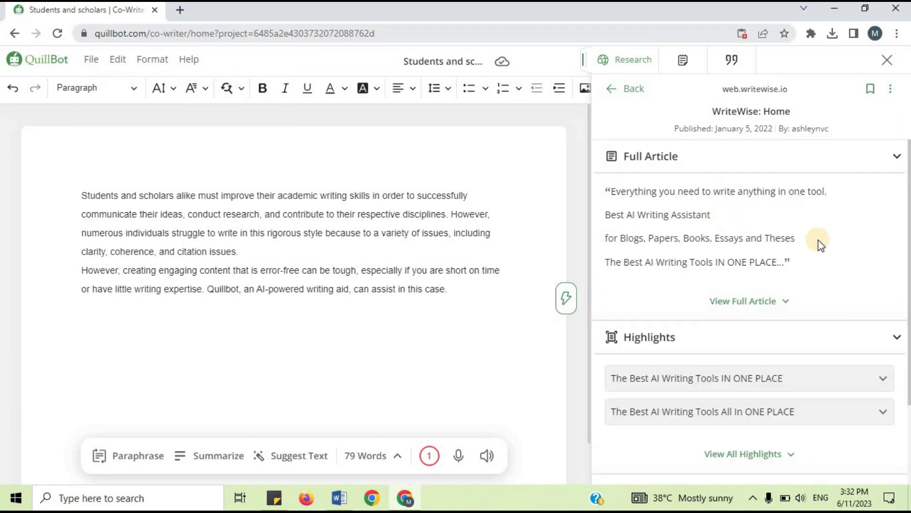
- View the Notes tab, then the Citations tab, and begin a new citation from a source address
click(682, 61)
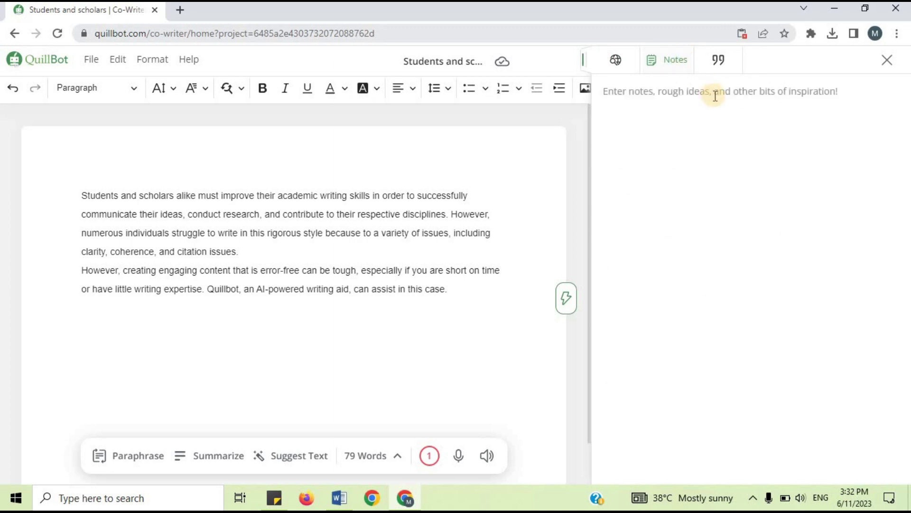
click(719, 93)
click(718, 60)
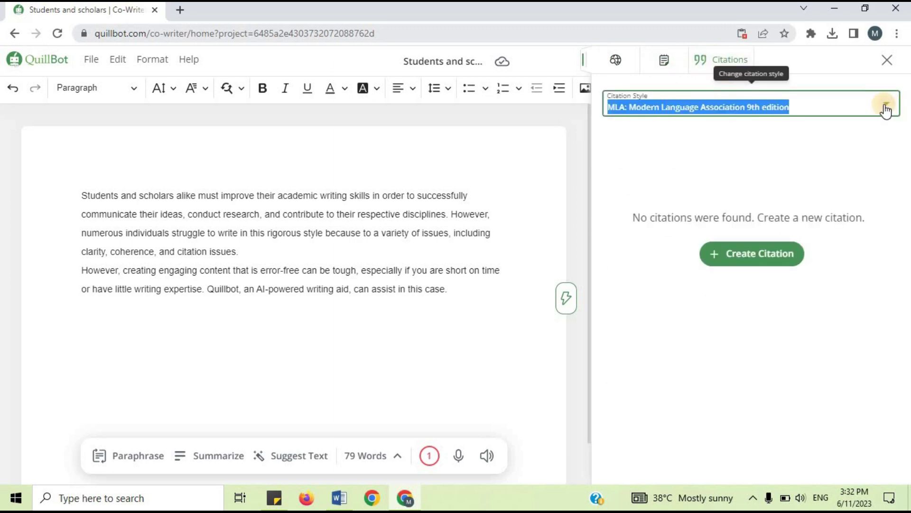
click(883, 105)
click(728, 124)
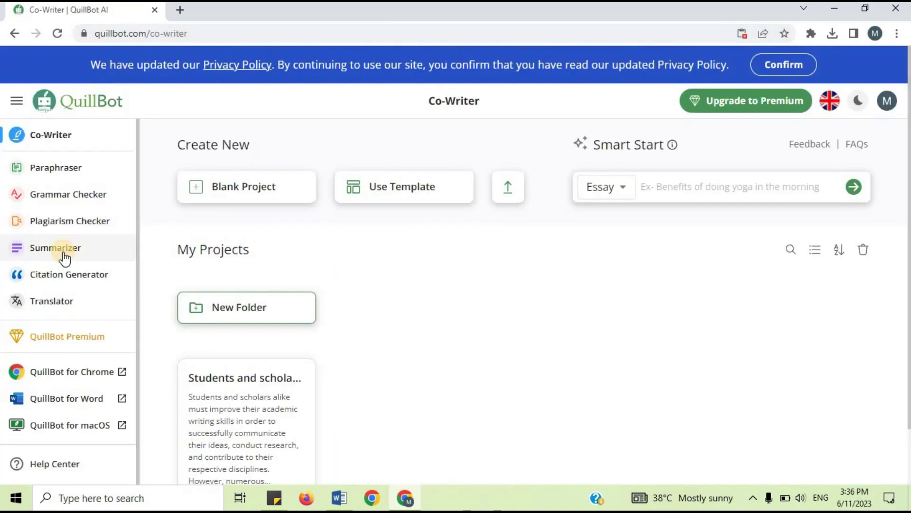
- Paste the academic-writing passage into the Summarizer and generate a summary
click(56, 248)
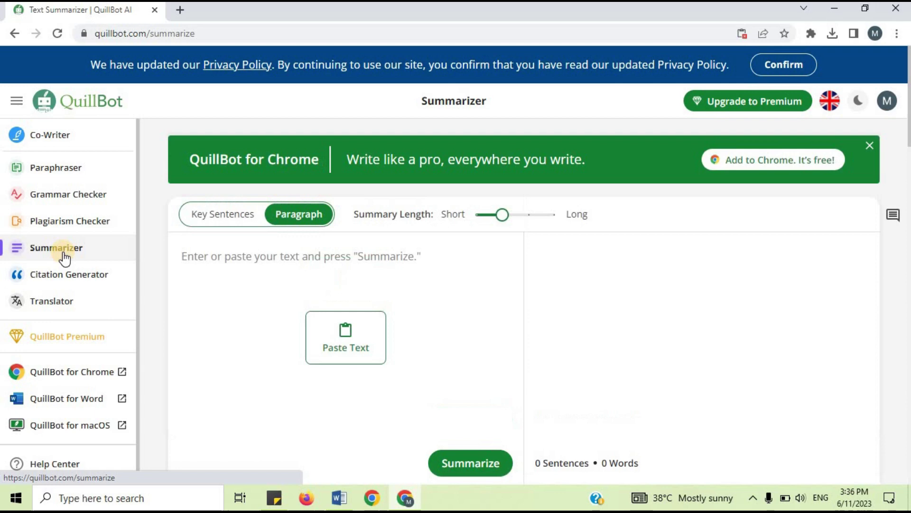
key(ctrl+v)
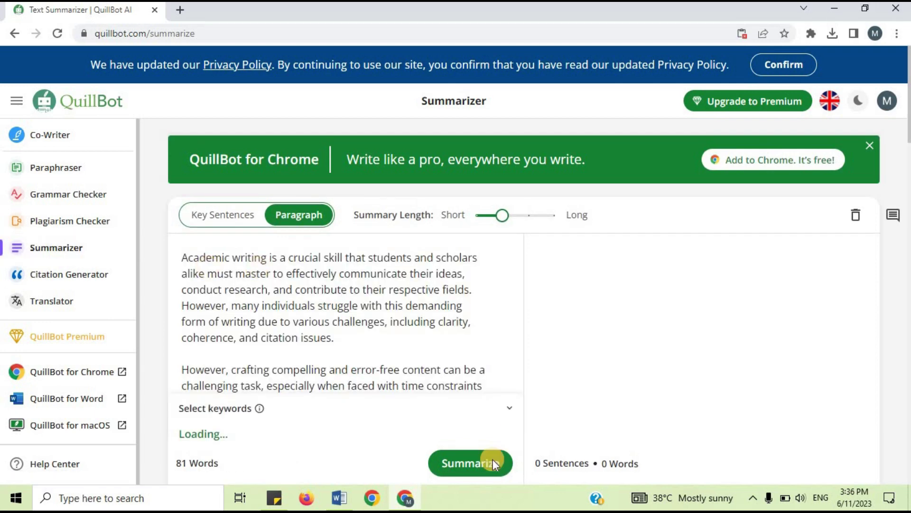
click(478, 466)
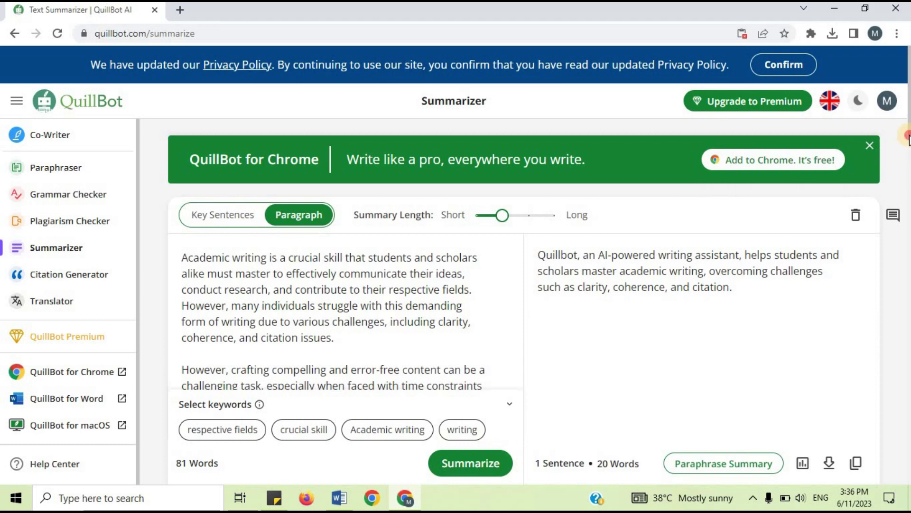
scroll(904, 142, down, 2)
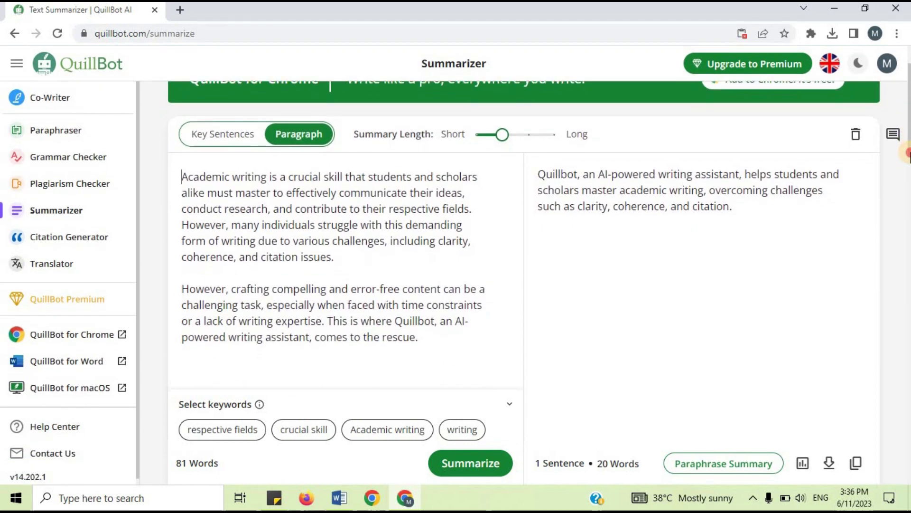
- Lengthen the summary and re-summarize into a three-sentence, 43-word paragraph
click(528, 136)
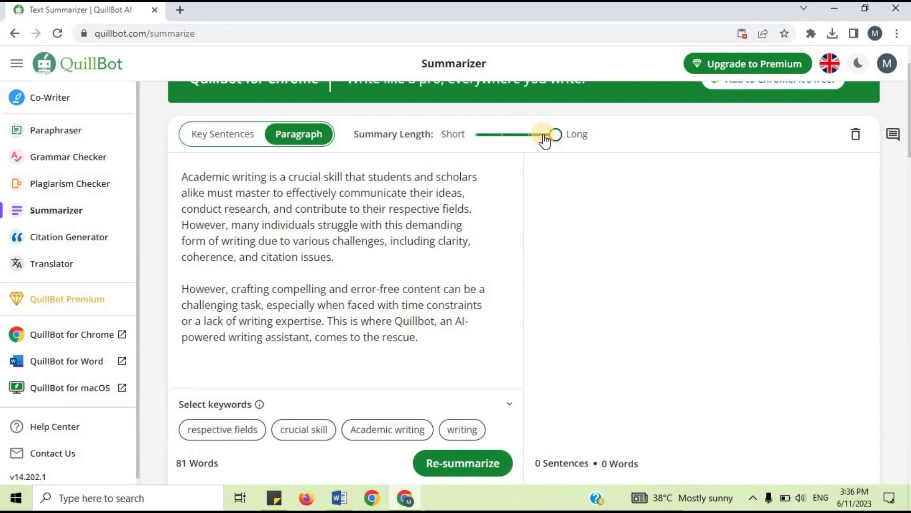
drag(532, 135, 533, 135)
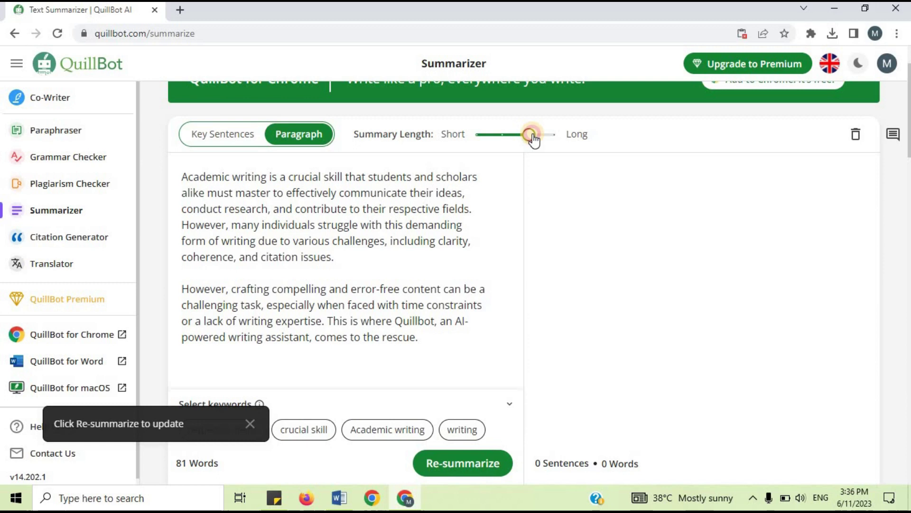
click(460, 463)
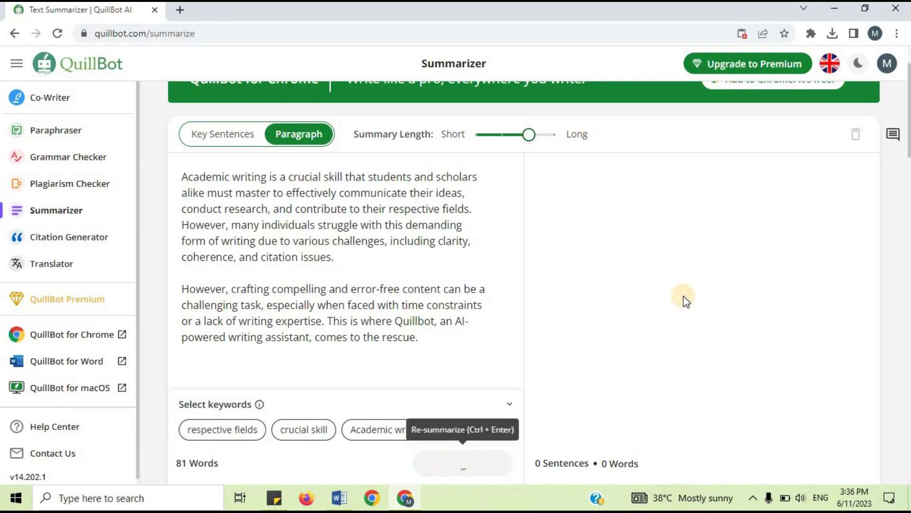
scroll(906, 145, up, 2)
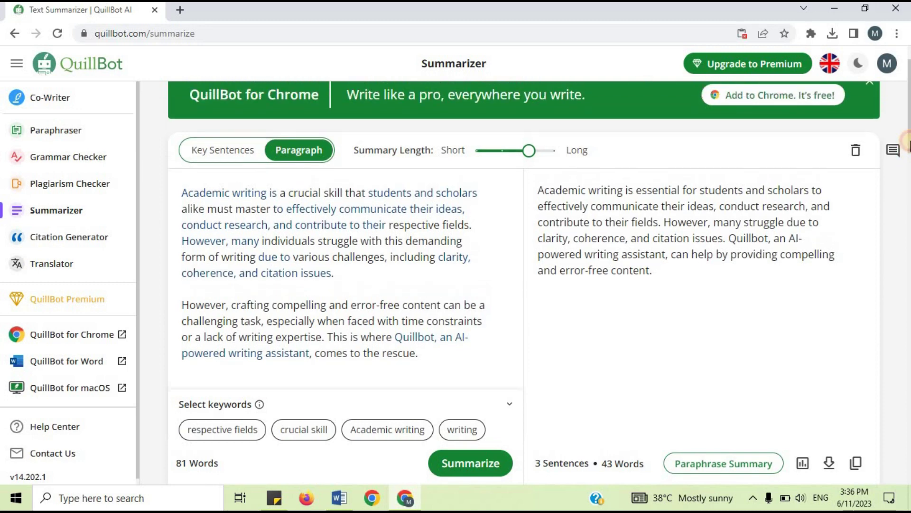
scroll(906, 136, up, 2)
scroll(906, 131, up, 2)
scroll(905, 136, down, 2)
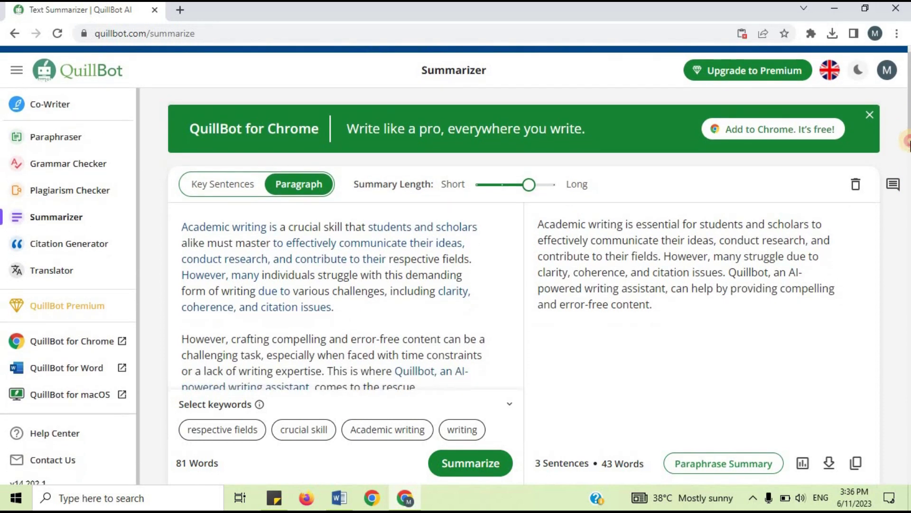
scroll(906, 135, down, 1)
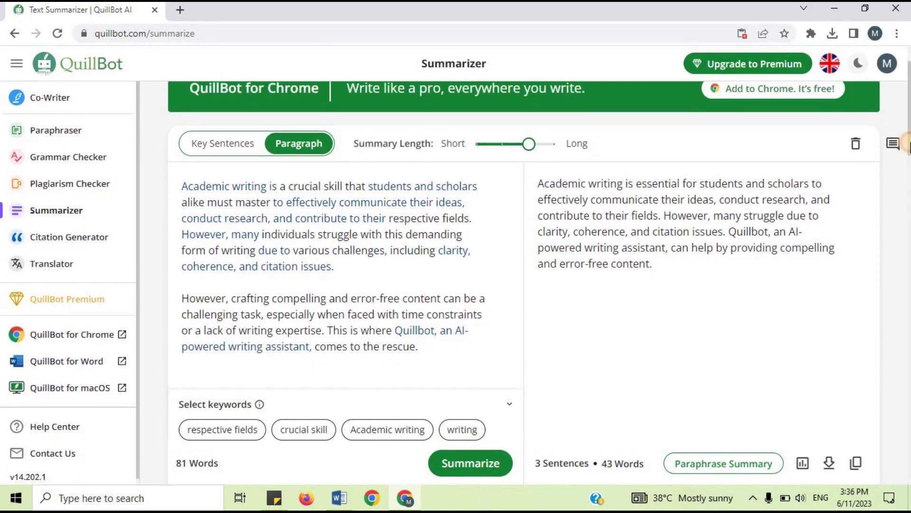
- Switch the Summarizer to Key Sentences mode and look over the extracted sentences
click(230, 150)
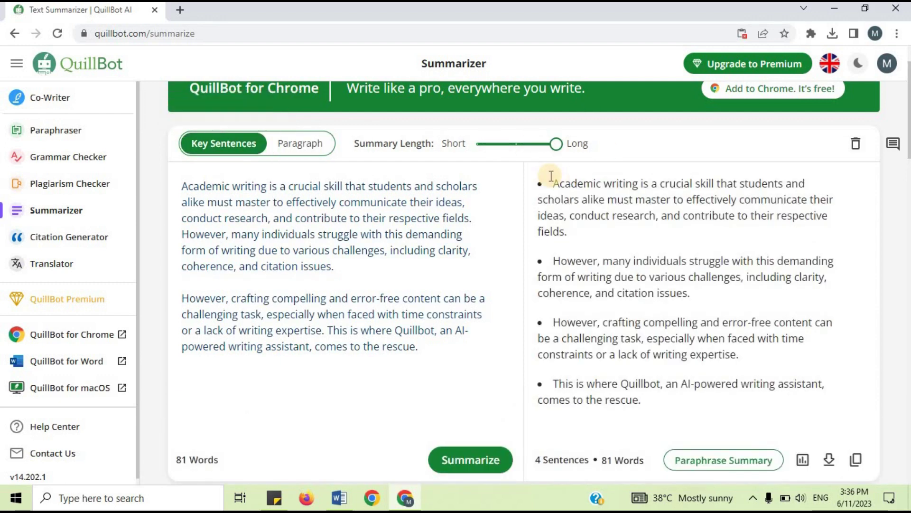
drag(553, 183, 623, 386)
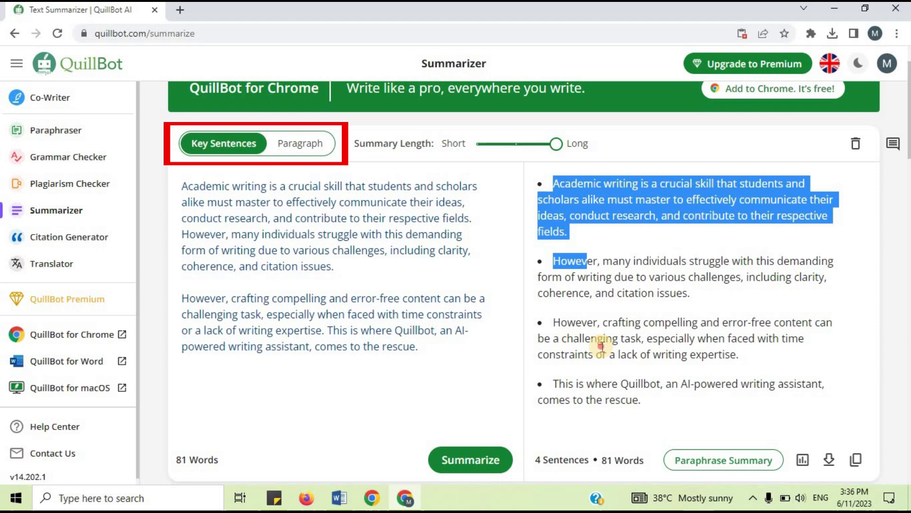
click(652, 393)
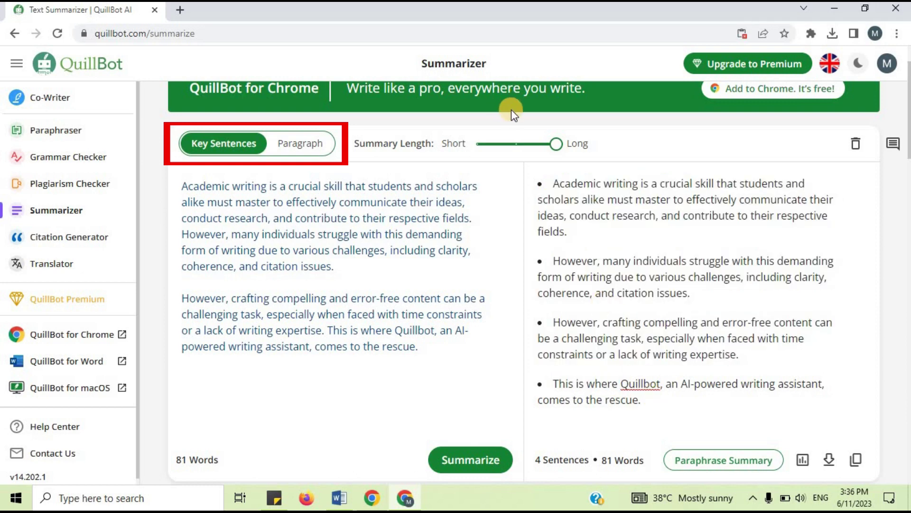
- Vary the summary length, settle on three key sentences (55 words), and move to the Paraphraser
click(518, 143)
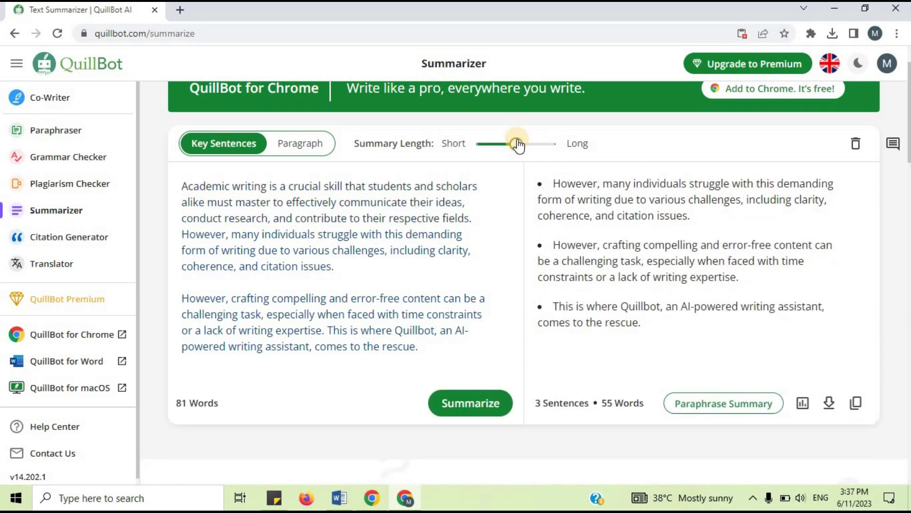
drag(509, 144, 477, 144)
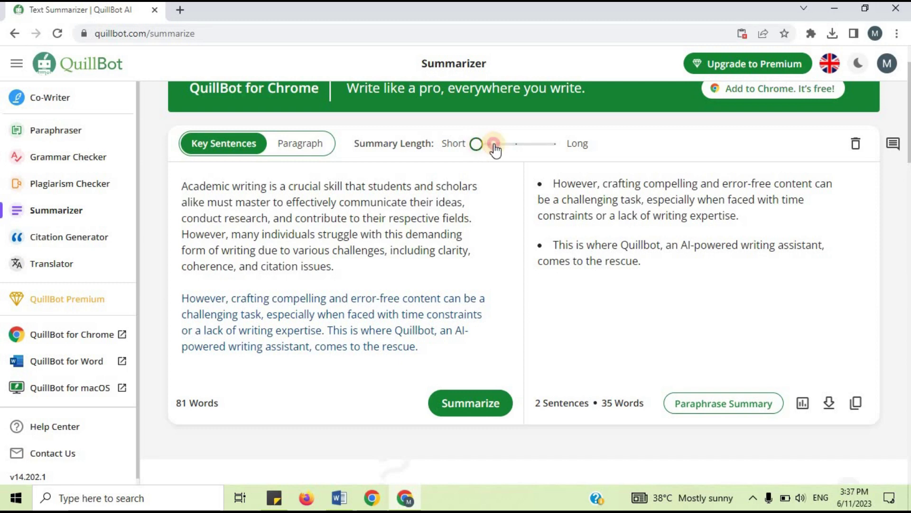
drag(477, 144, 516, 145)
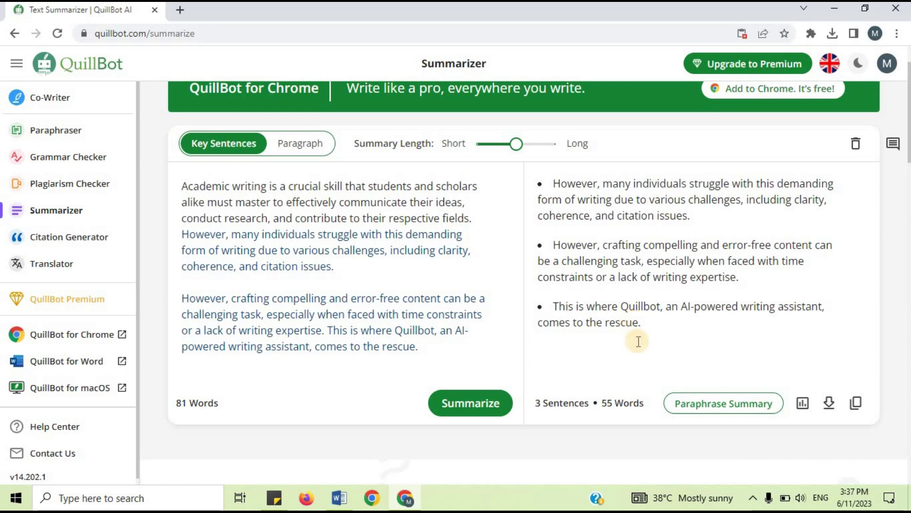
click(56, 130)
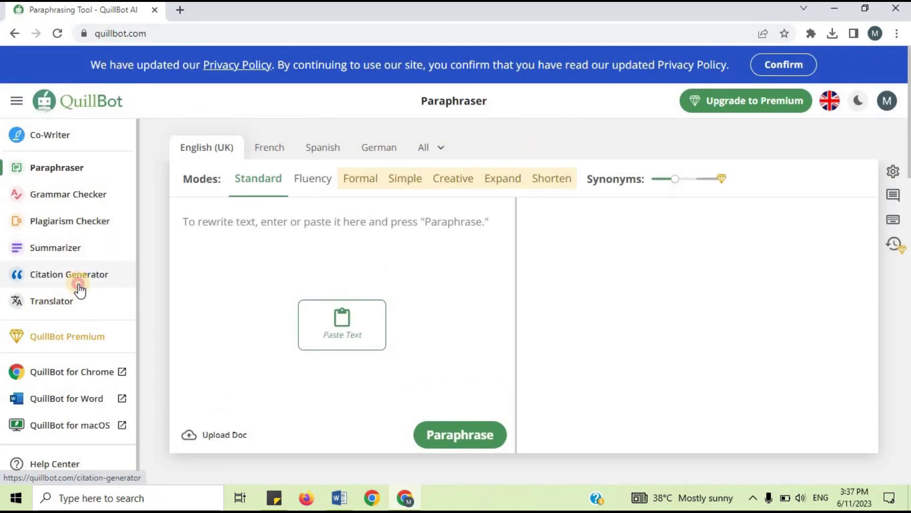
- In the Citation Generator, browse the journal, book and website source types
click(79, 283)
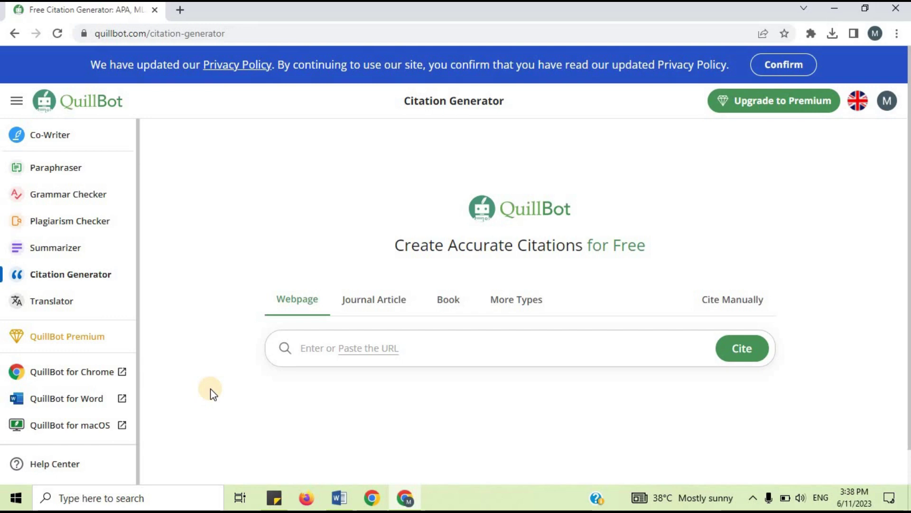
click(370, 299)
click(447, 301)
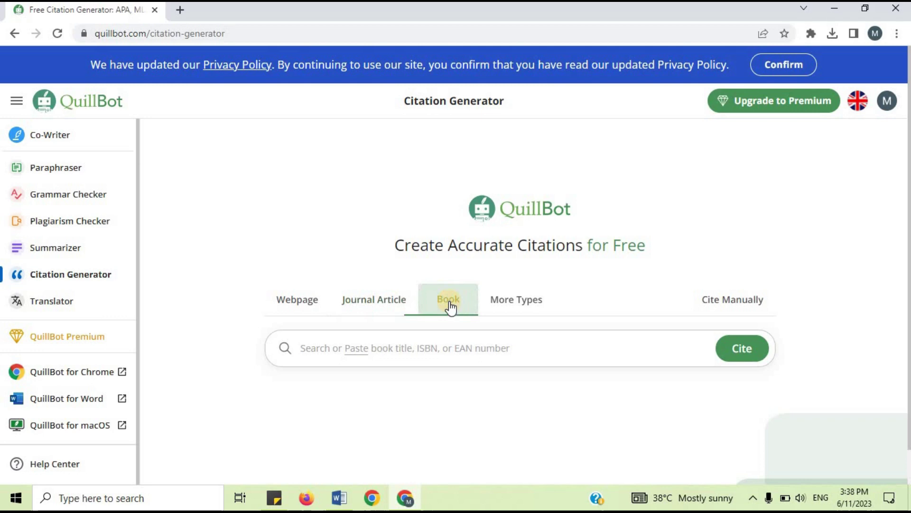
click(514, 305)
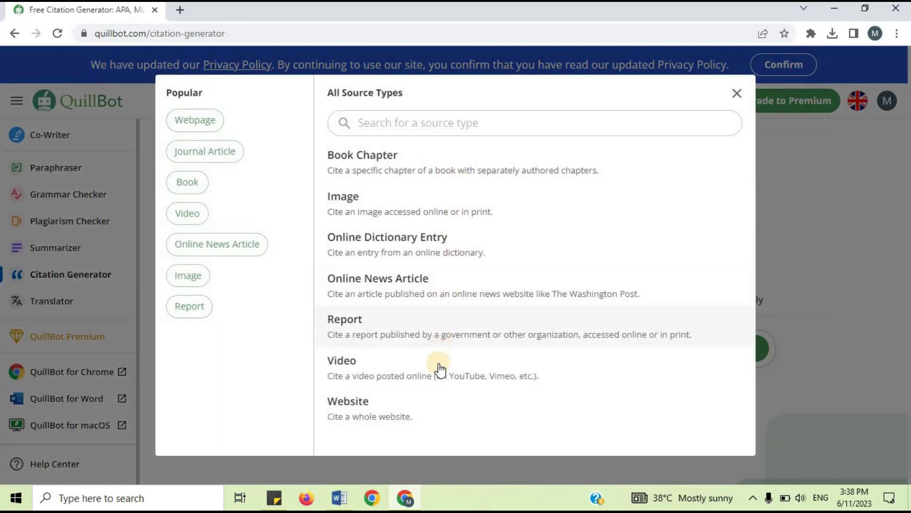
click(434, 412)
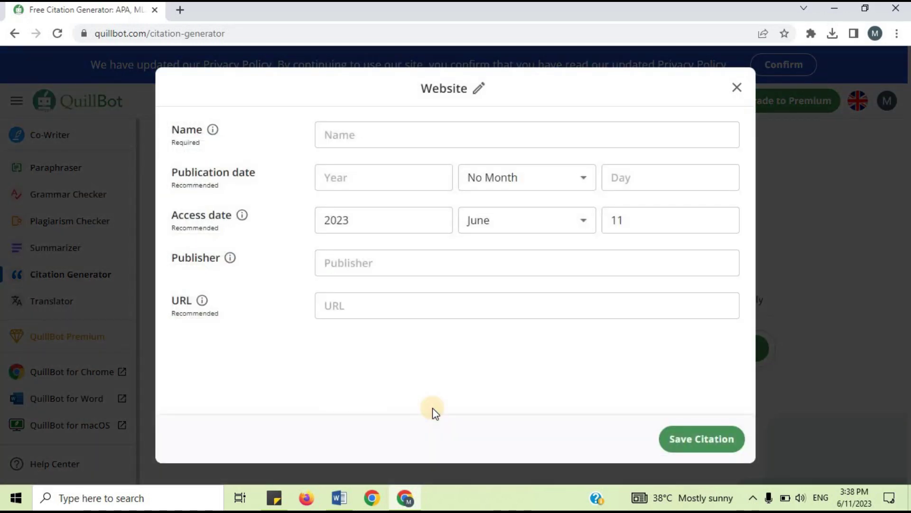
click(737, 87)
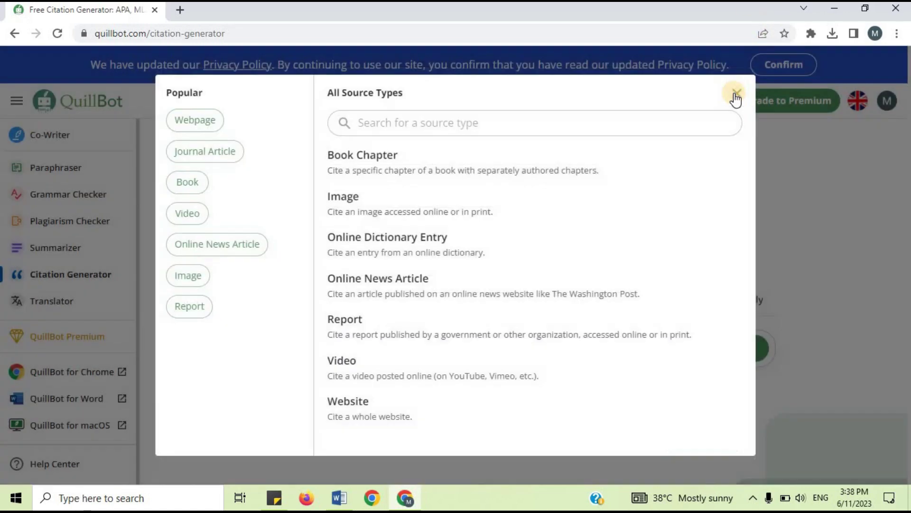
click(737, 94)
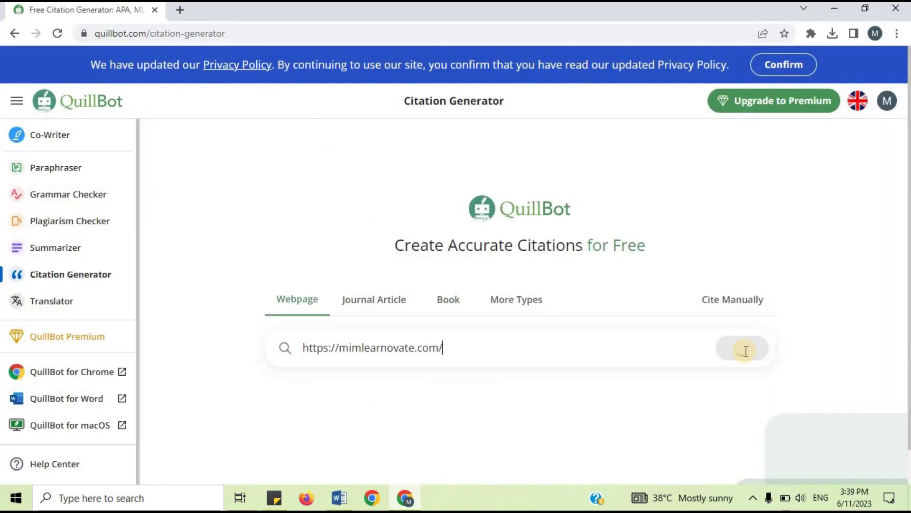
- Manually enter the MIM Learnovate webpage citation's title, description, website name and contributor
click(745, 351)
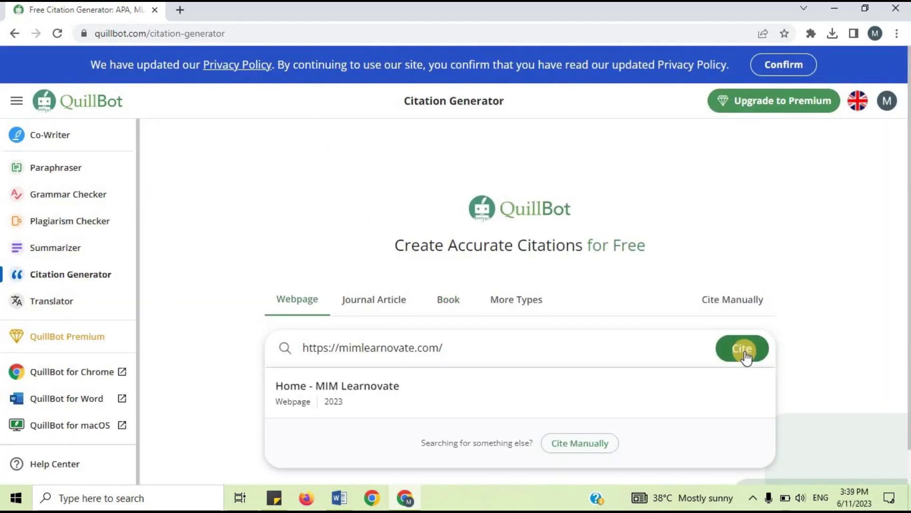
click(580, 443)
click(442, 135)
text(MIM learnovate)
click(412, 177)
text(Research Methodolo)
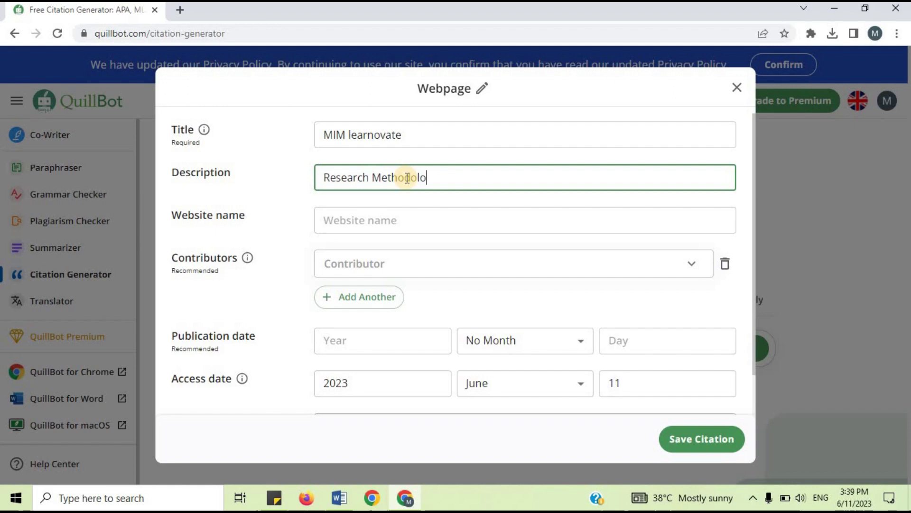
text(gy)
click(405, 221)
text(MIM Learnovate)
click(390, 264)
scroll(526, 285, down, 3)
- Set July as the publication month, save the webpage citation, and submit the Cambridge article URL
click(330, 295)
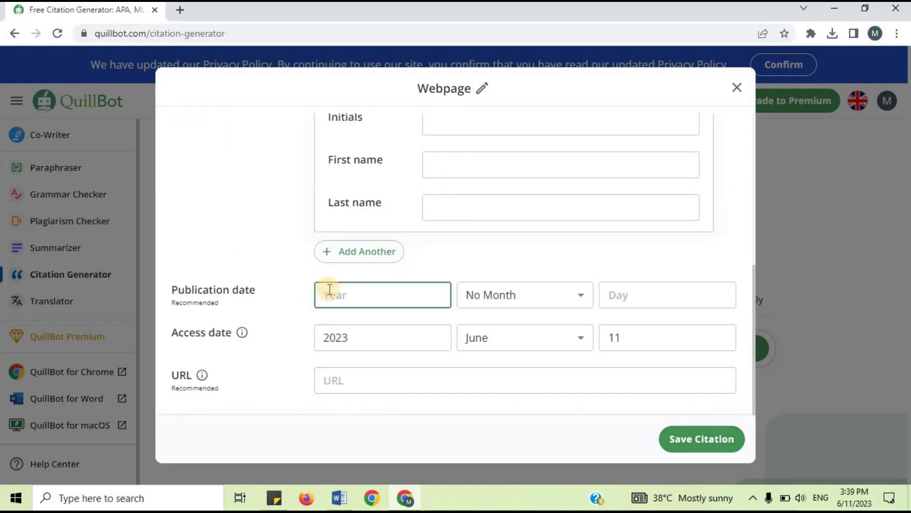
text(2019)
click(525, 295)
click(655, 294)
text(29https://mimlearnovate.com/)
click(701, 439)
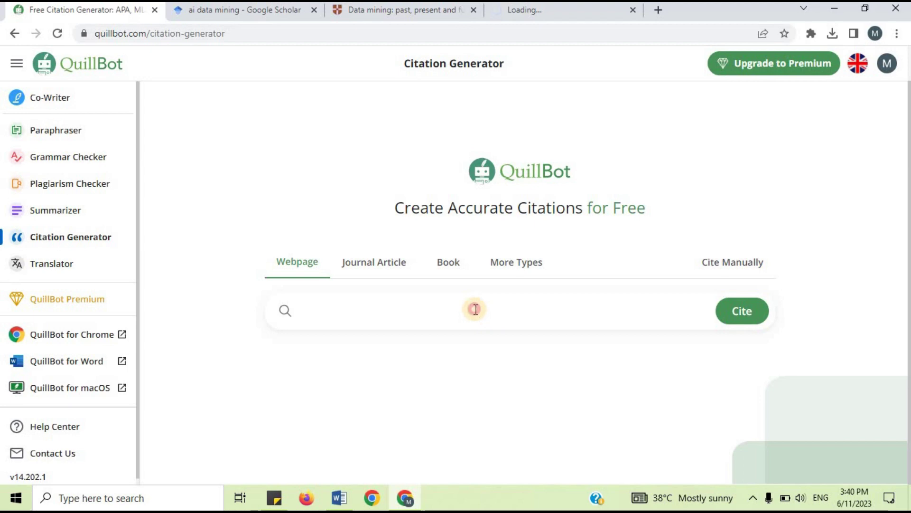
key(ctrl+v)
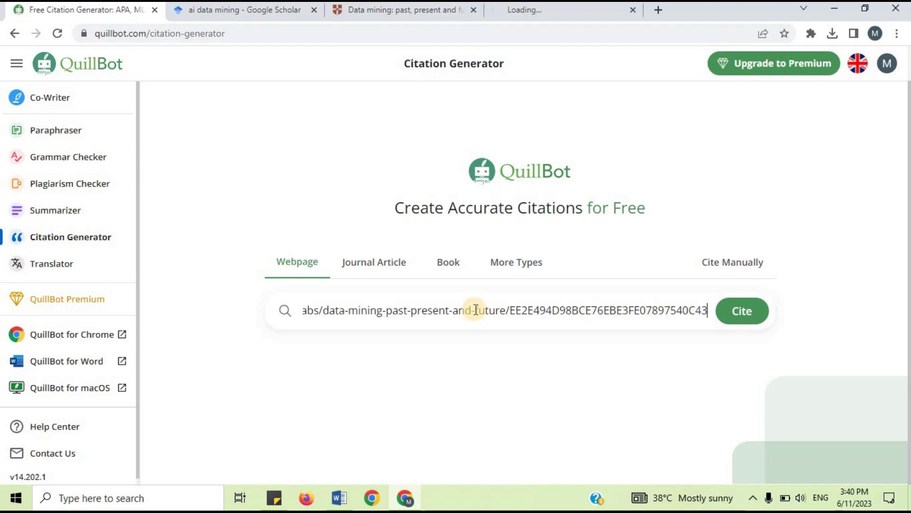
key(Return)
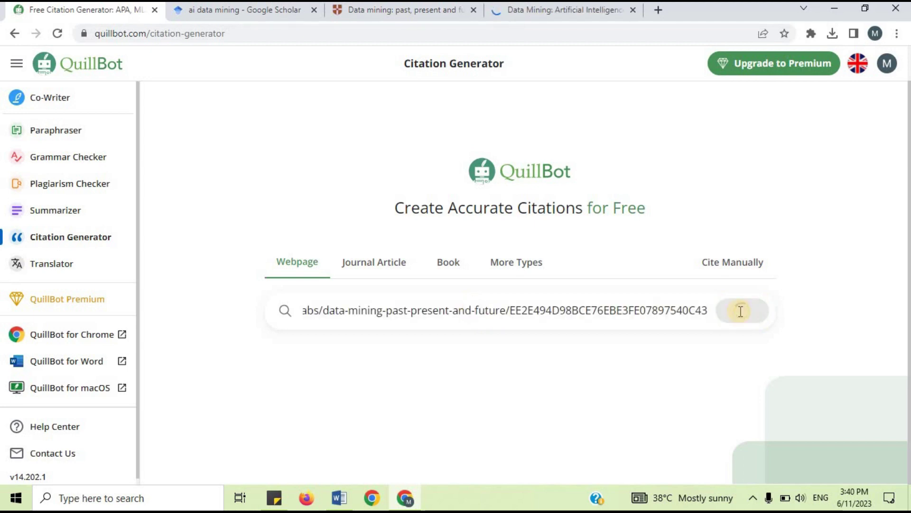
- Generate the Cambridge article citation and dismiss the onboarding tour
click(609, 373)
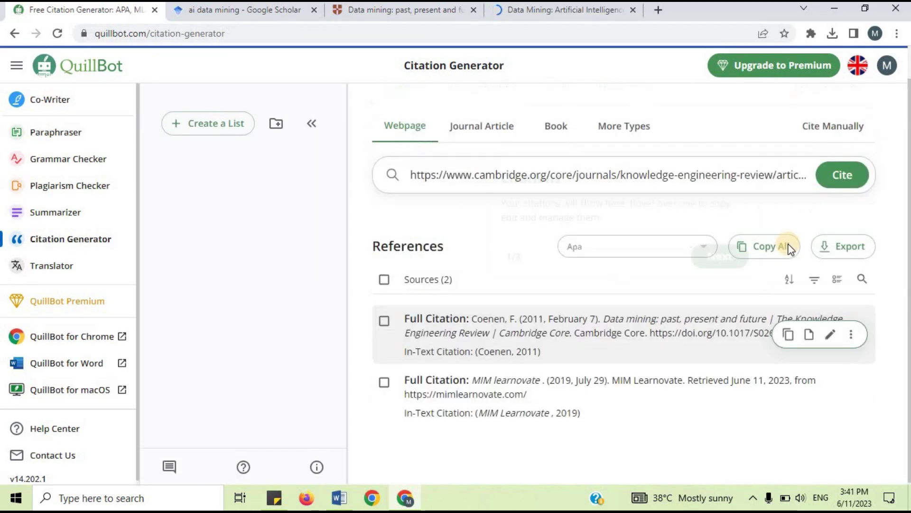
click(722, 291)
click(733, 382)
click(862, 385)
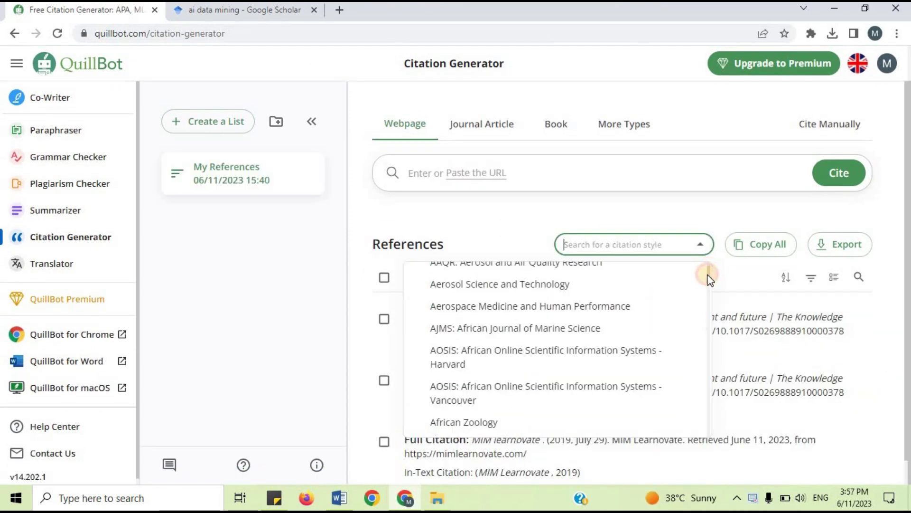
mouse_move(708, 274)
mouse_down()
mouse_move(702, 335)
mouse_move(702, 228)
mouse_up()
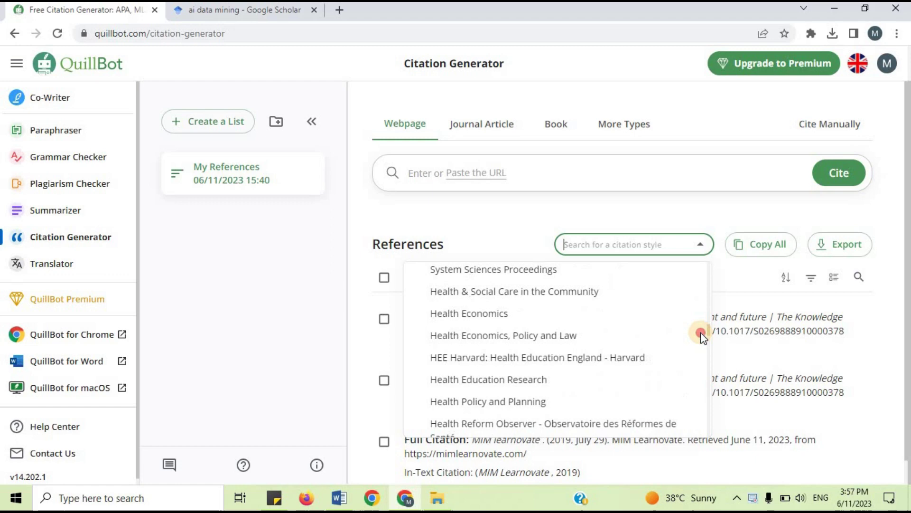
- Keep APA style and select all three sources for export
click(520, 226)
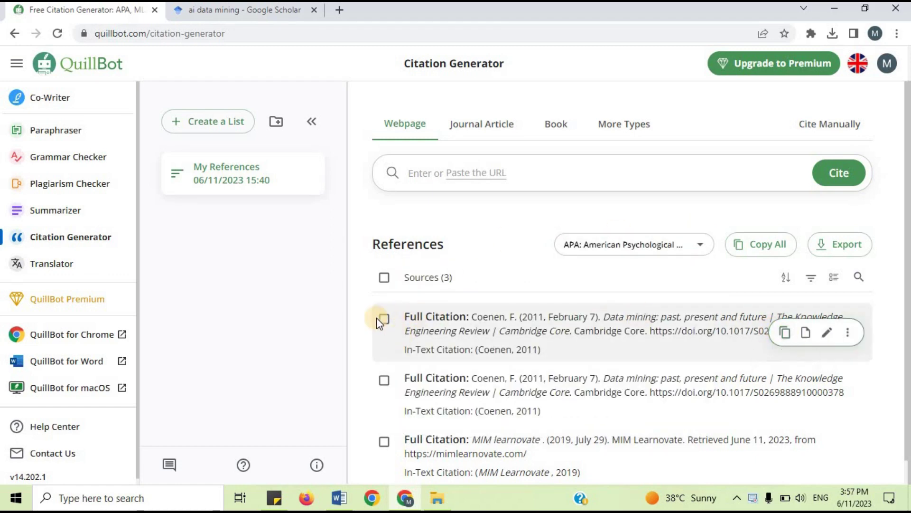
click(384, 319)
click(384, 379)
click(383, 441)
click(865, 243)
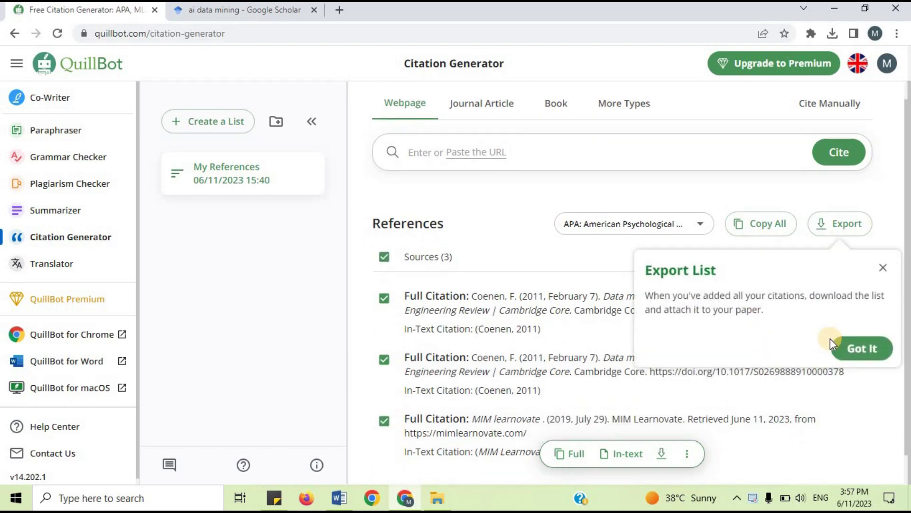
- Export the references as an MS-Word document and open the downloaded file
click(860, 347)
click(834, 226)
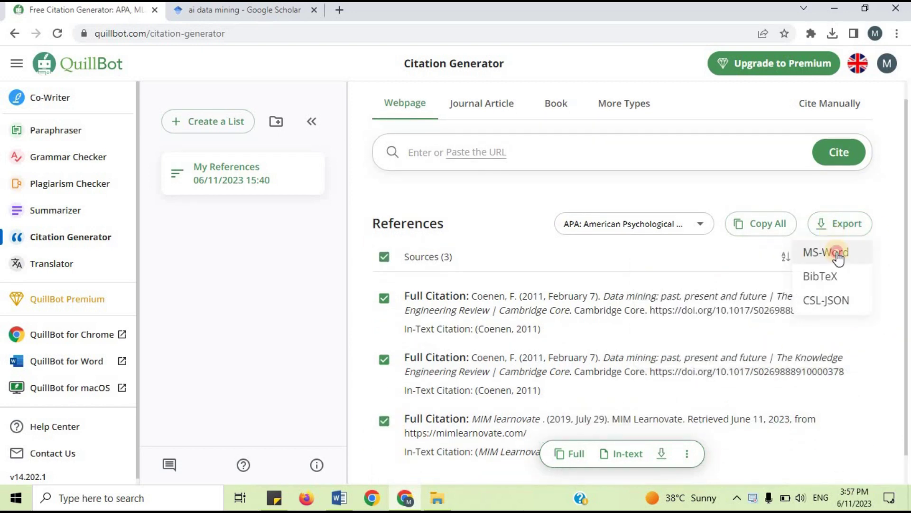
click(827, 252)
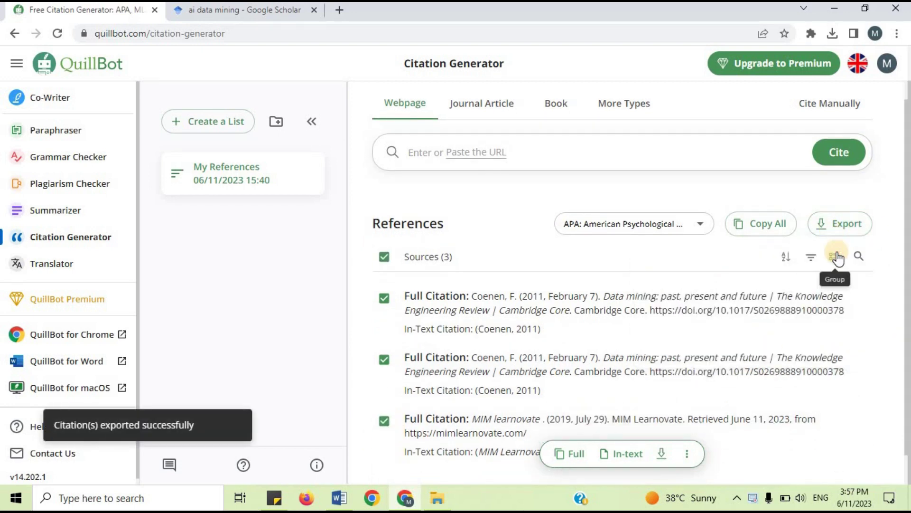
click(828, 37)
click(752, 85)
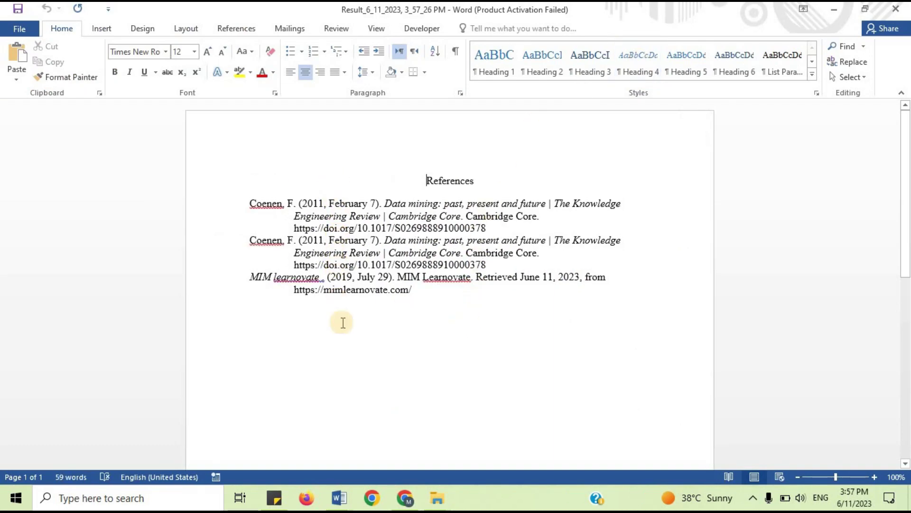
- Save the References document to the Desktop as a PDF and maximize the PDF viewer
key(F12)
click(29, 163)
click(160, 215)
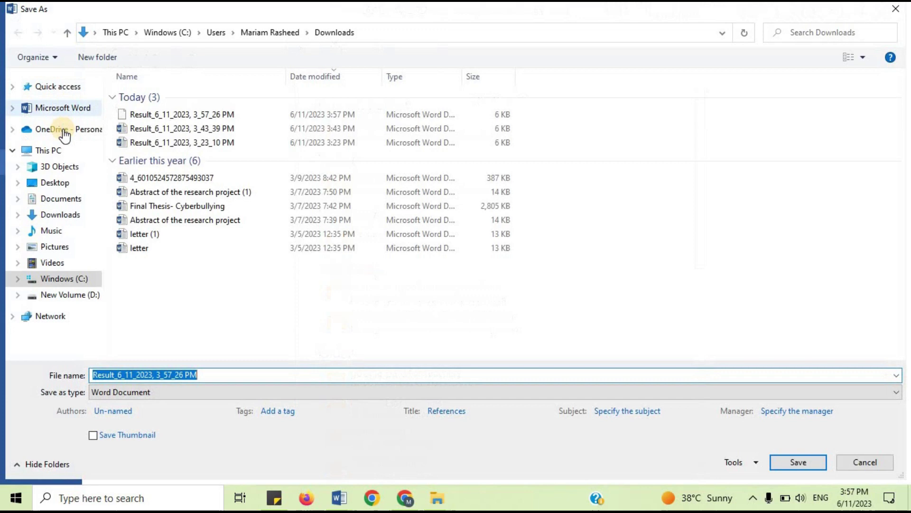
click(55, 182)
click(495, 392)
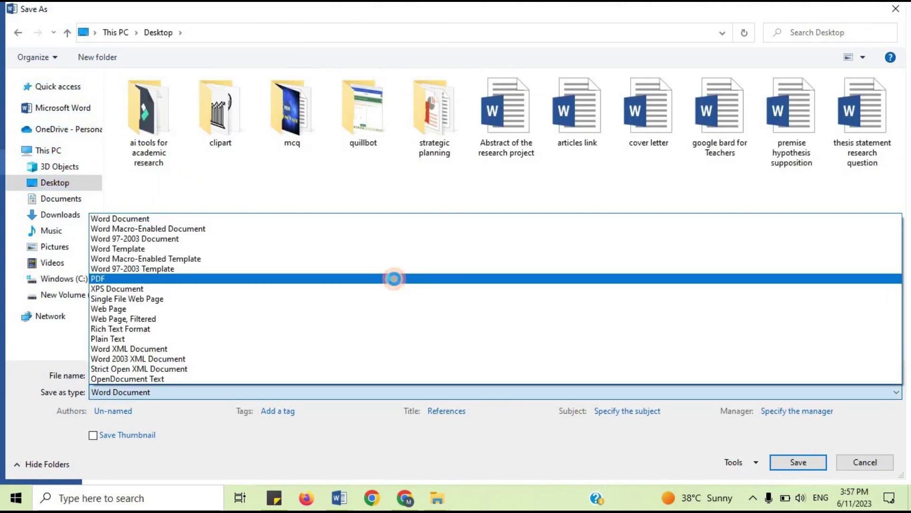
click(392, 276)
click(785, 462)
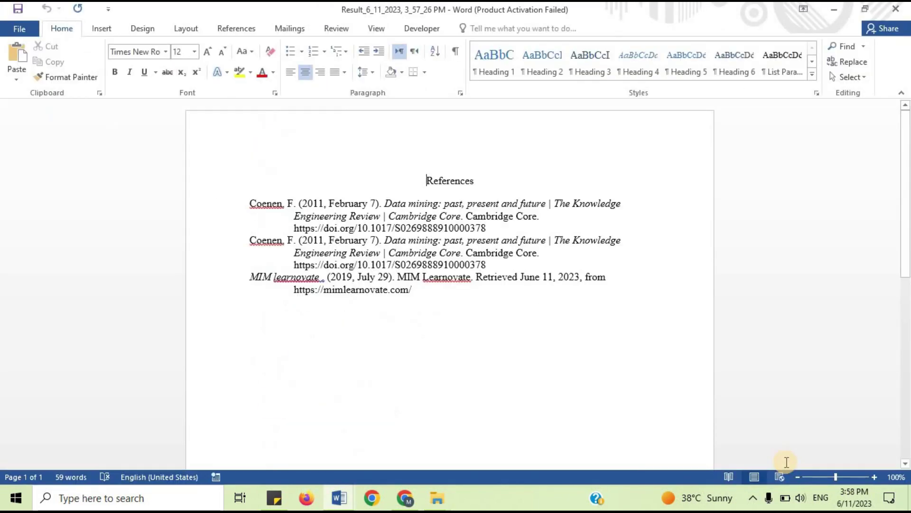
click(701, 43)
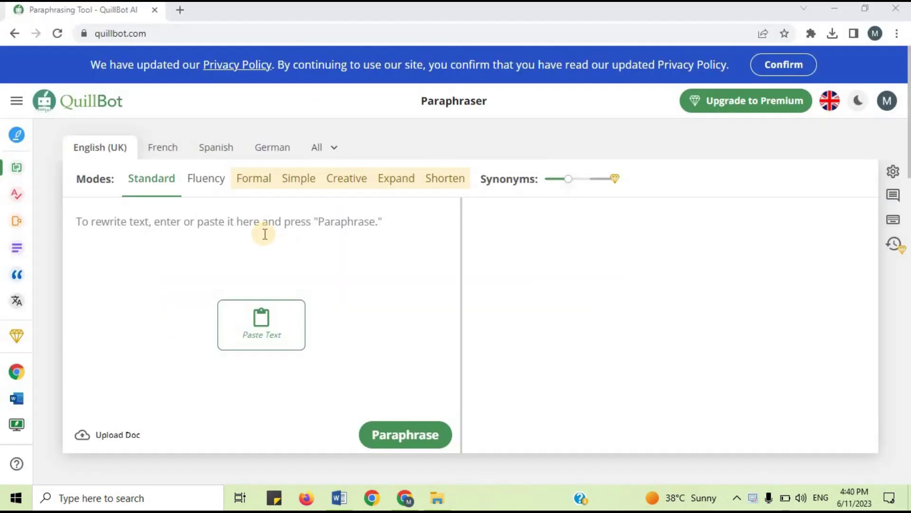
- Paste the list 'table, chair, suitcase, bag' and select the word 'suitcase'
click(253, 223)
text(table, chair, suitcase, bag.)
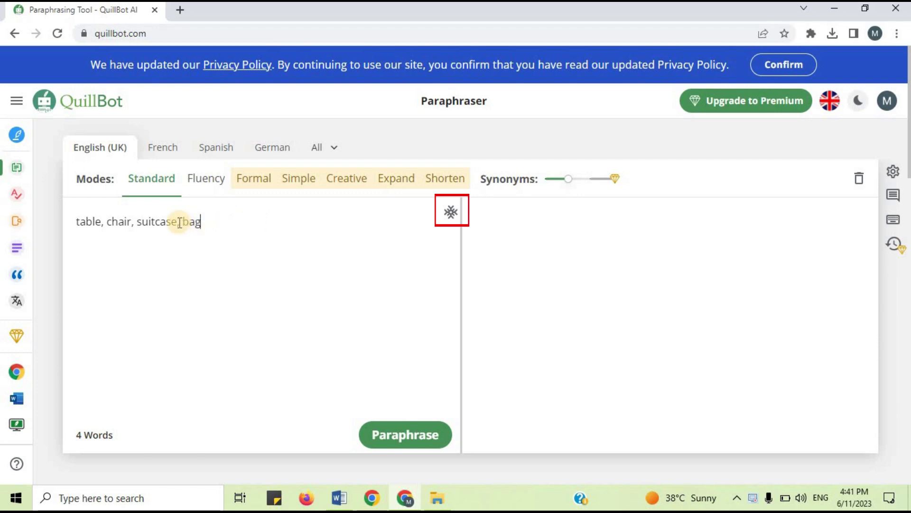
click(453, 214)
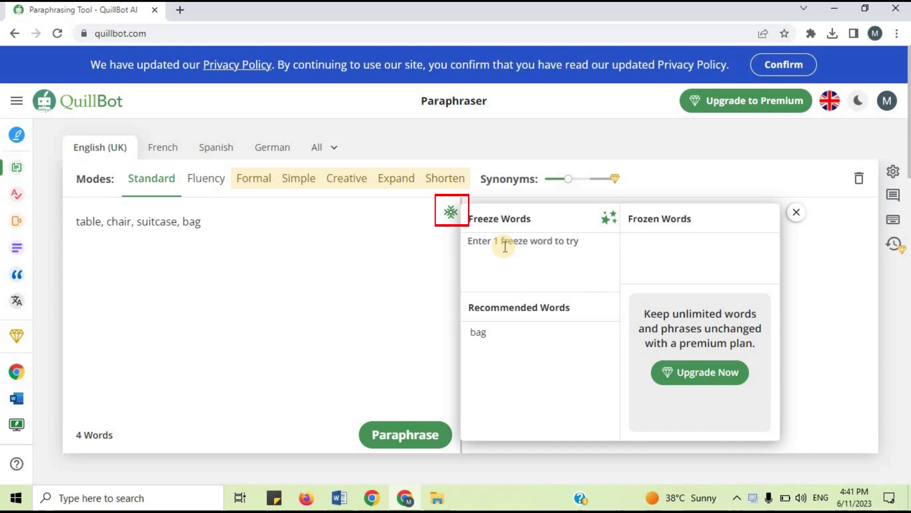
click(180, 222)
double_click(153, 225)
key(ctrl+c)
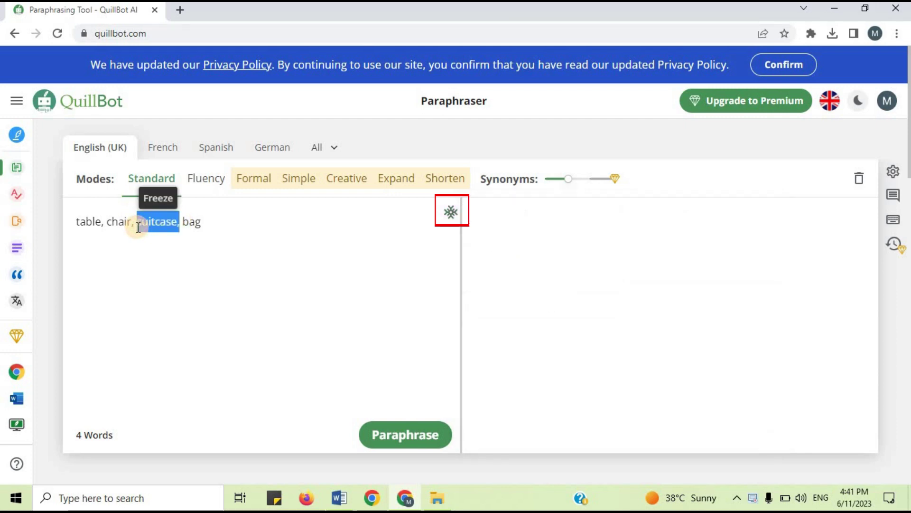
- Add 'suitcase' as a frozen word and paraphrase the list
click(450, 211)
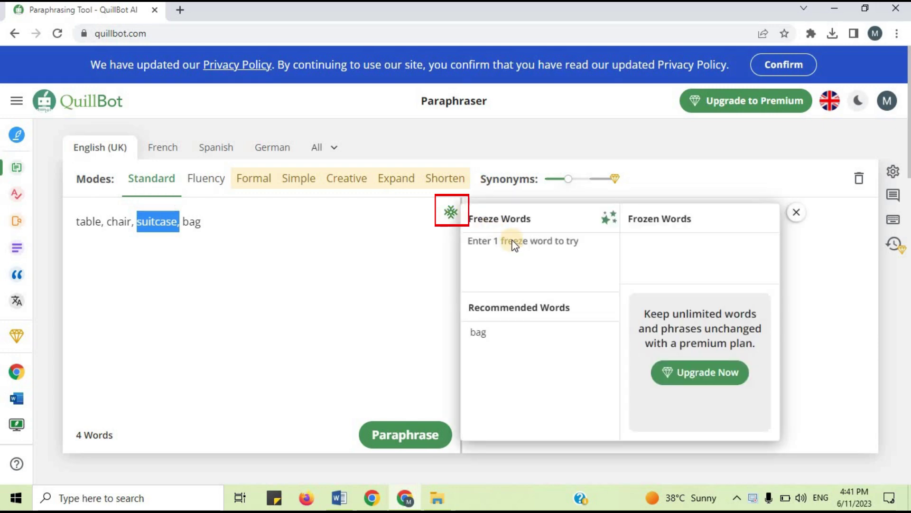
click(513, 245)
key(ctrl+v)
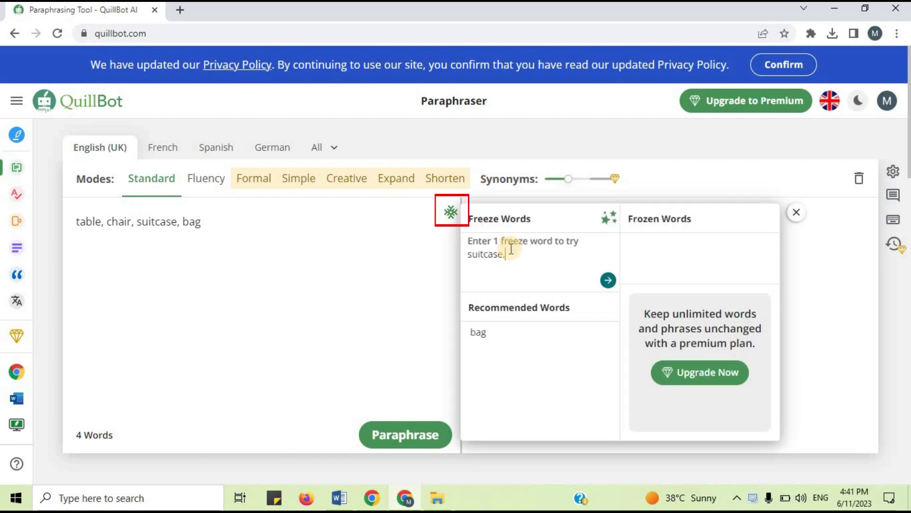
click(608, 280)
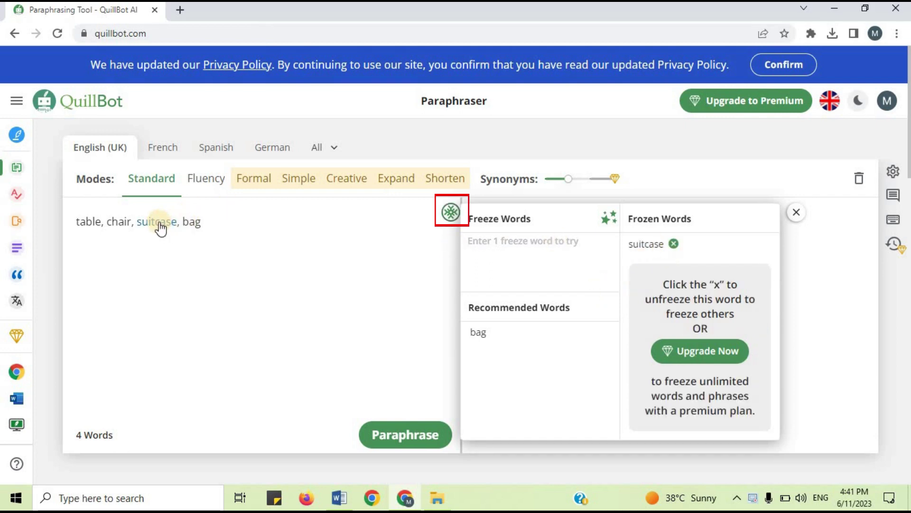
click(405, 434)
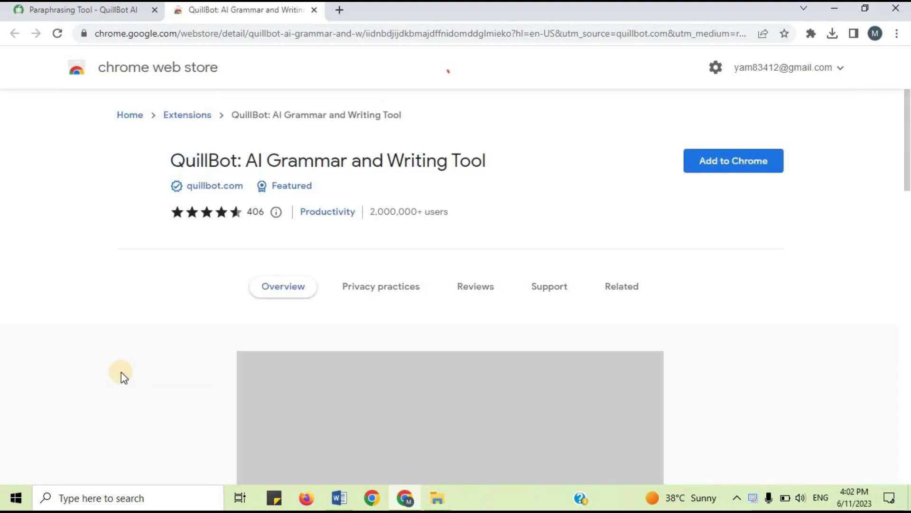
- Add the QuillBot: AI Grammar and Writing Tool extension to Chrome from its Web Store page
click(760, 165)
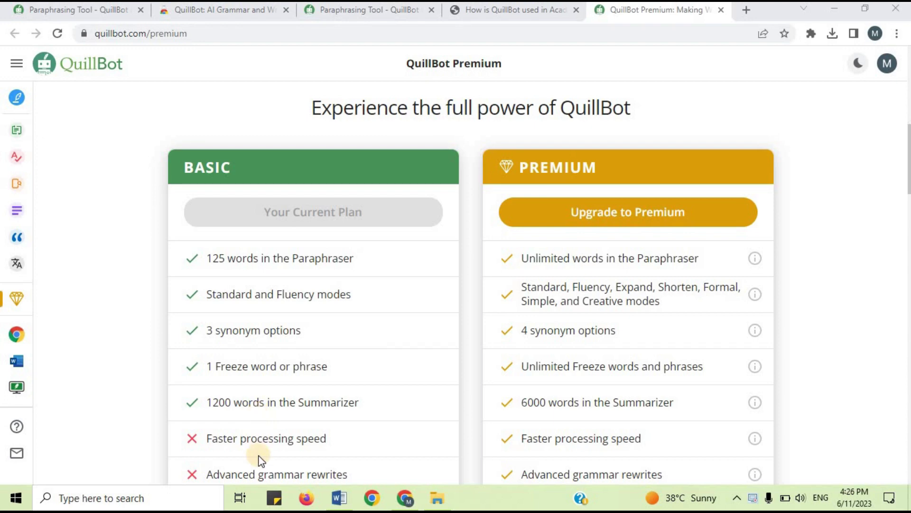
drag(908, 128, 908, 168)
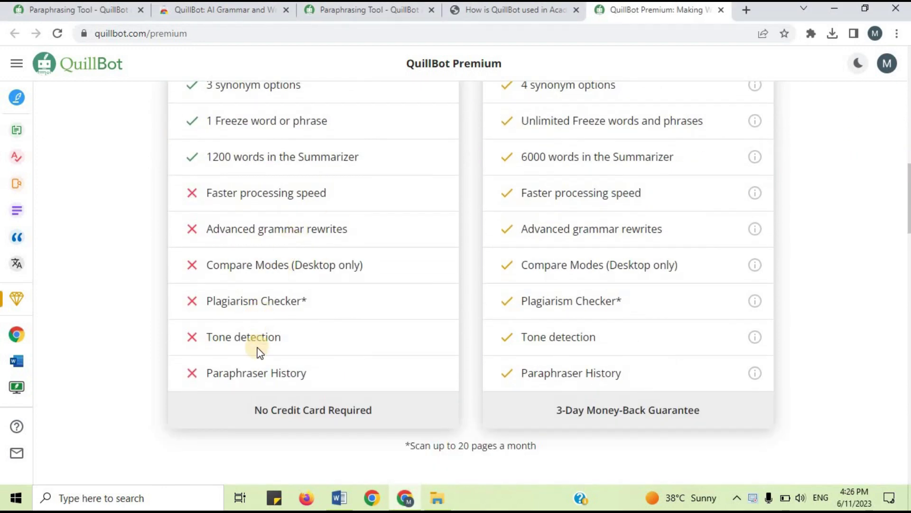
scroll(904, 214, up, 3)
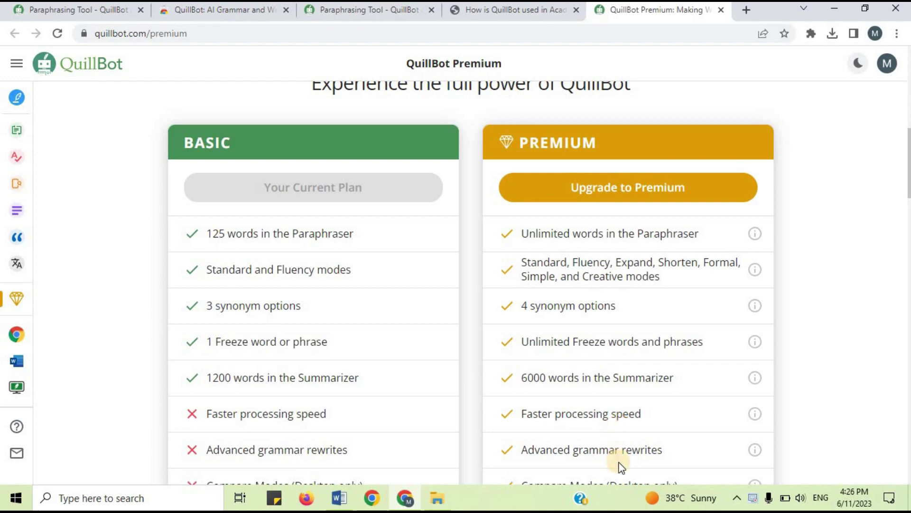
scroll(570, 284, down, 3)
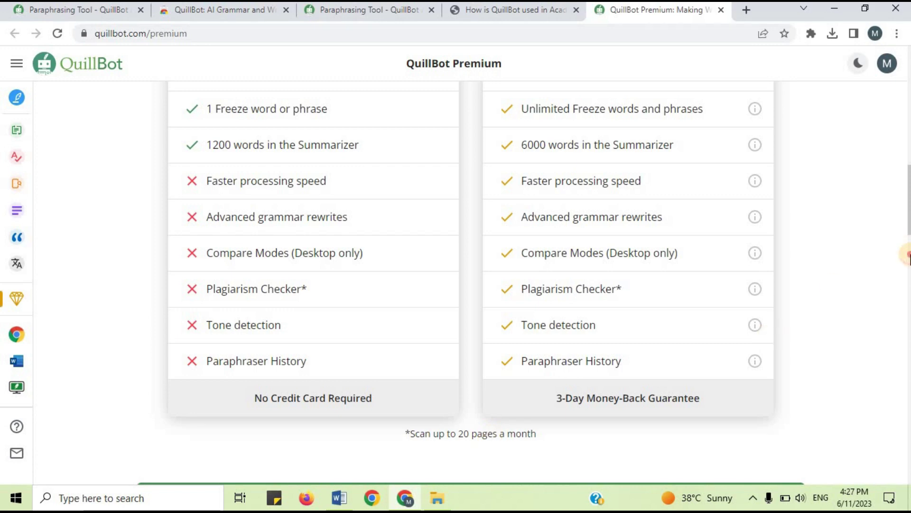
drag(906, 235, 906, 307)
- Step through the Premium Modes carousel examples, including Expand, Simple, Creative and Shorten
click(876, 292)
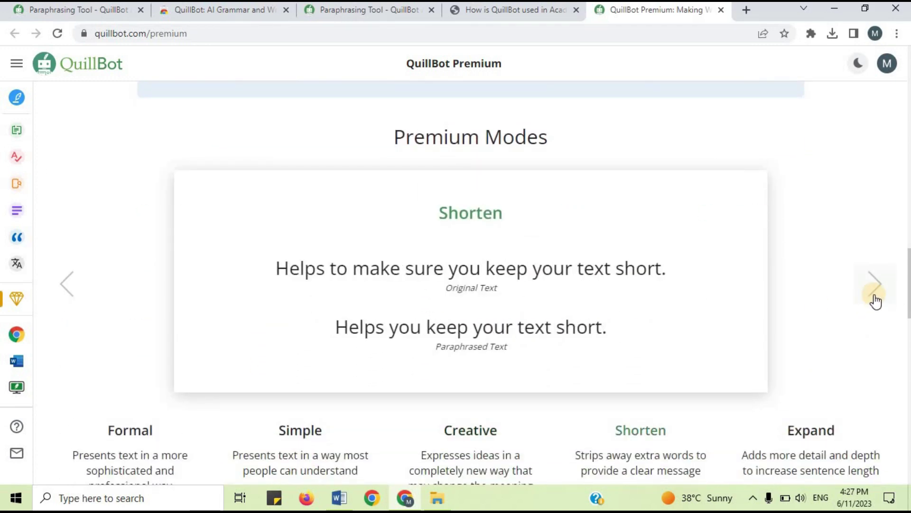
click(876, 293)
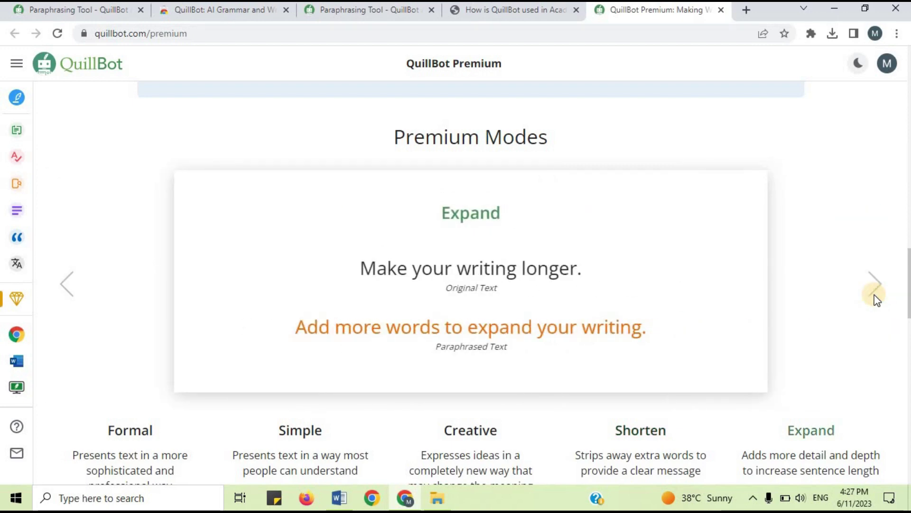
click(876, 296)
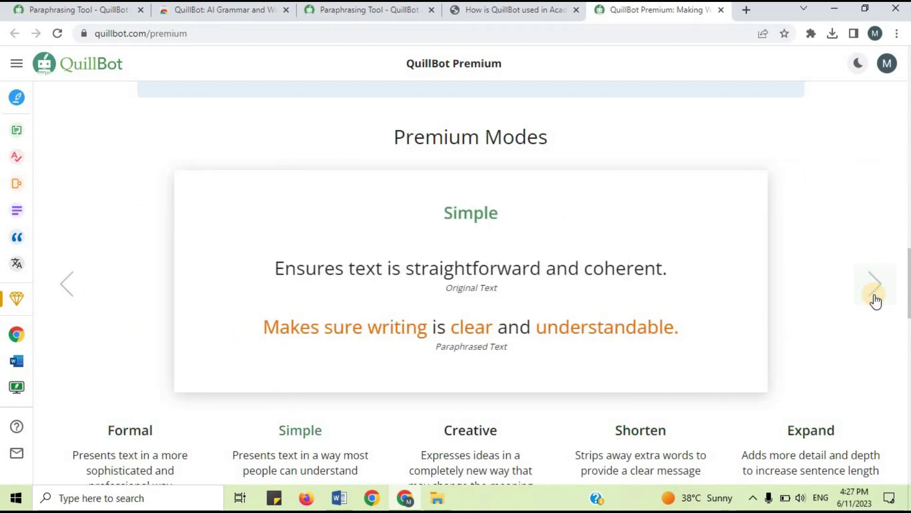
click(876, 296)
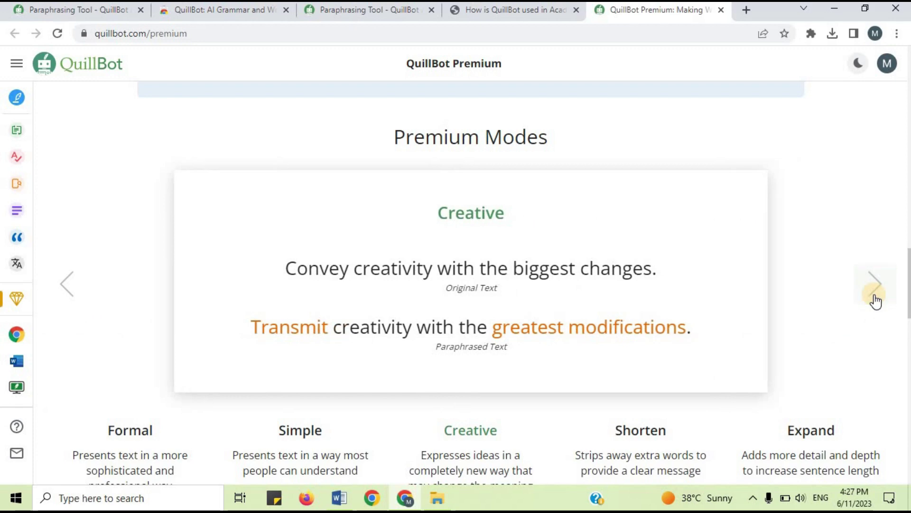
click(876, 298)
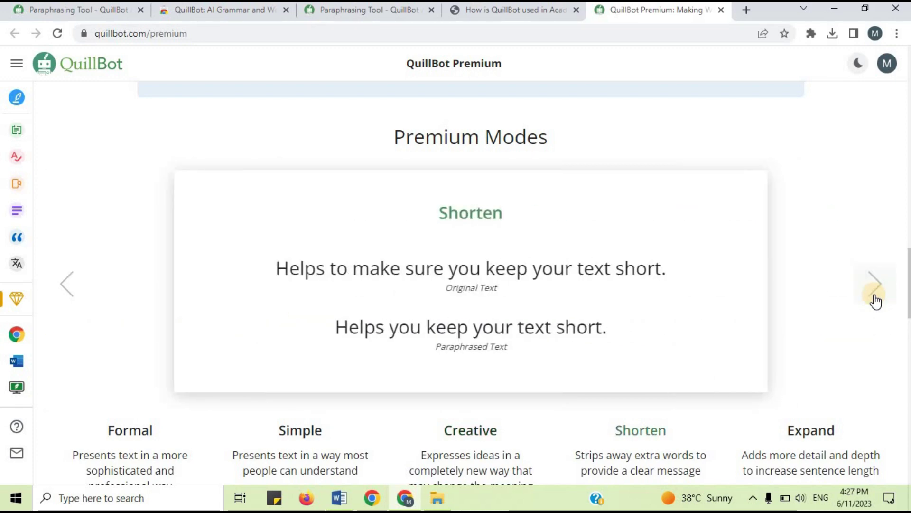
scroll(876, 298, down, 2)
scroll(908, 347, down, 5)
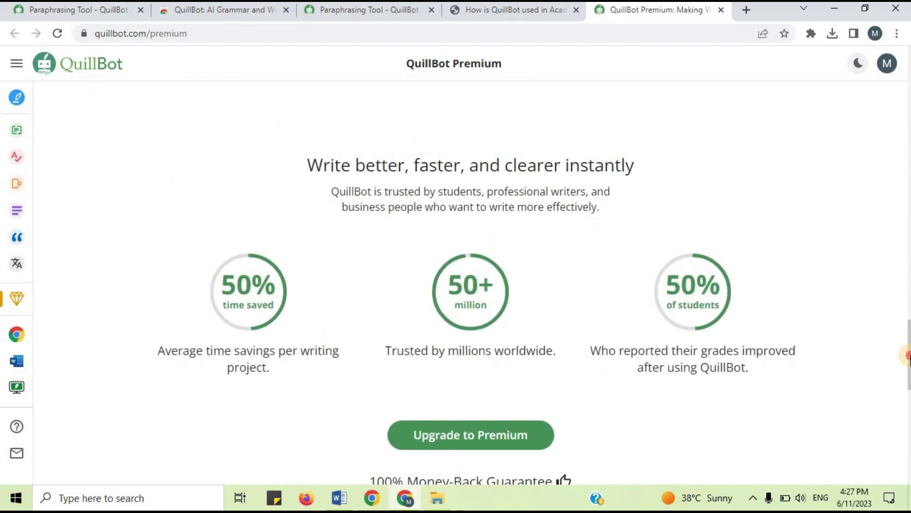
scroll(907, 356, down, 1)
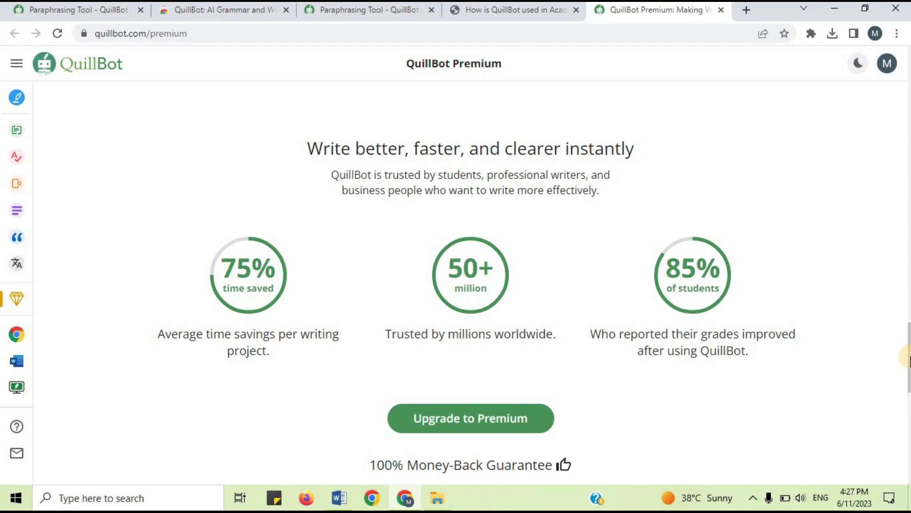
mouse_move(907, 357)
mouse_down()
mouse_move(908, 374)
mouse_move(908, 132)
mouse_move(908, 167)
mouse_up()
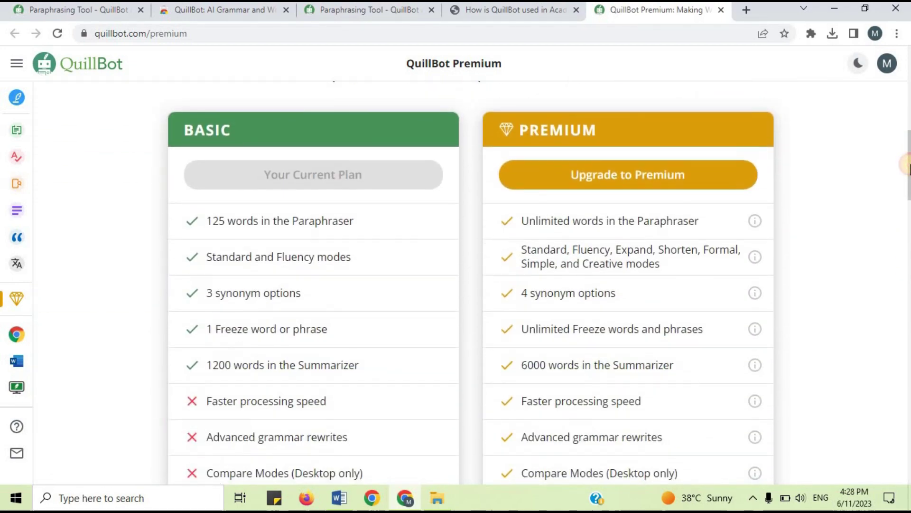